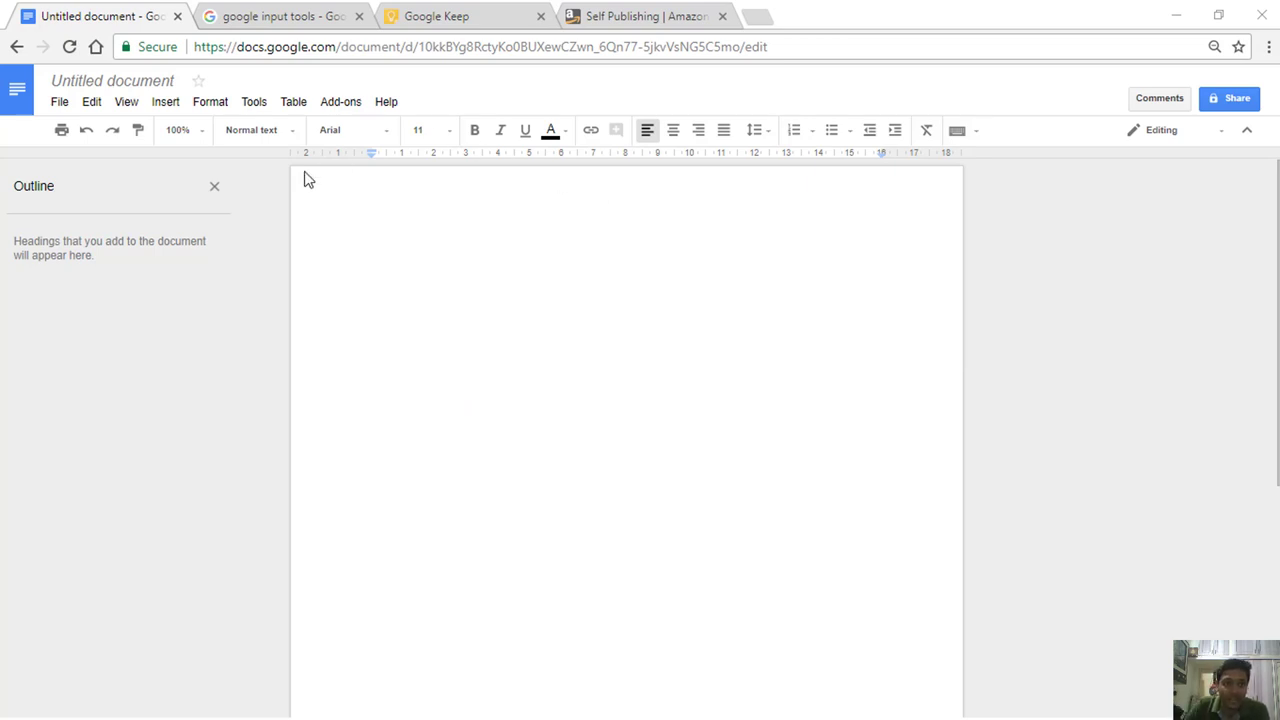
- Open the Google Input Tools site from the search results and go to its download page for Windows
left_click(272, 16)
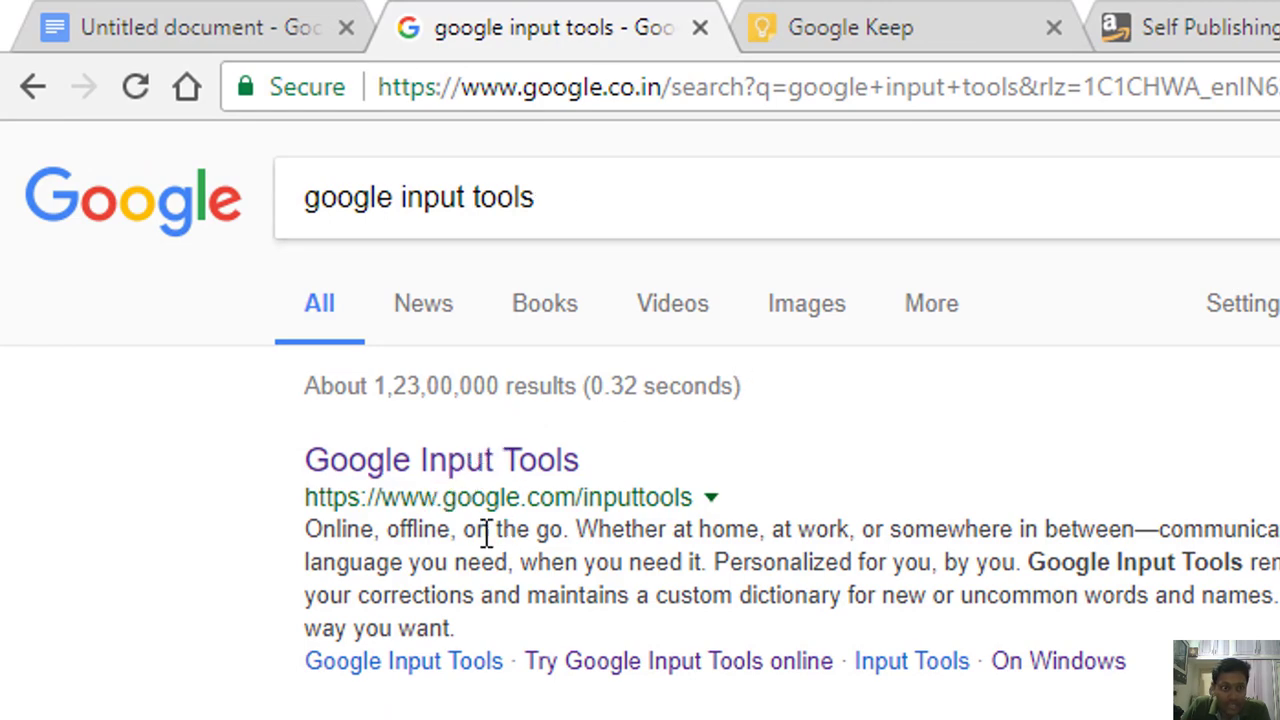
left_click(489, 463)
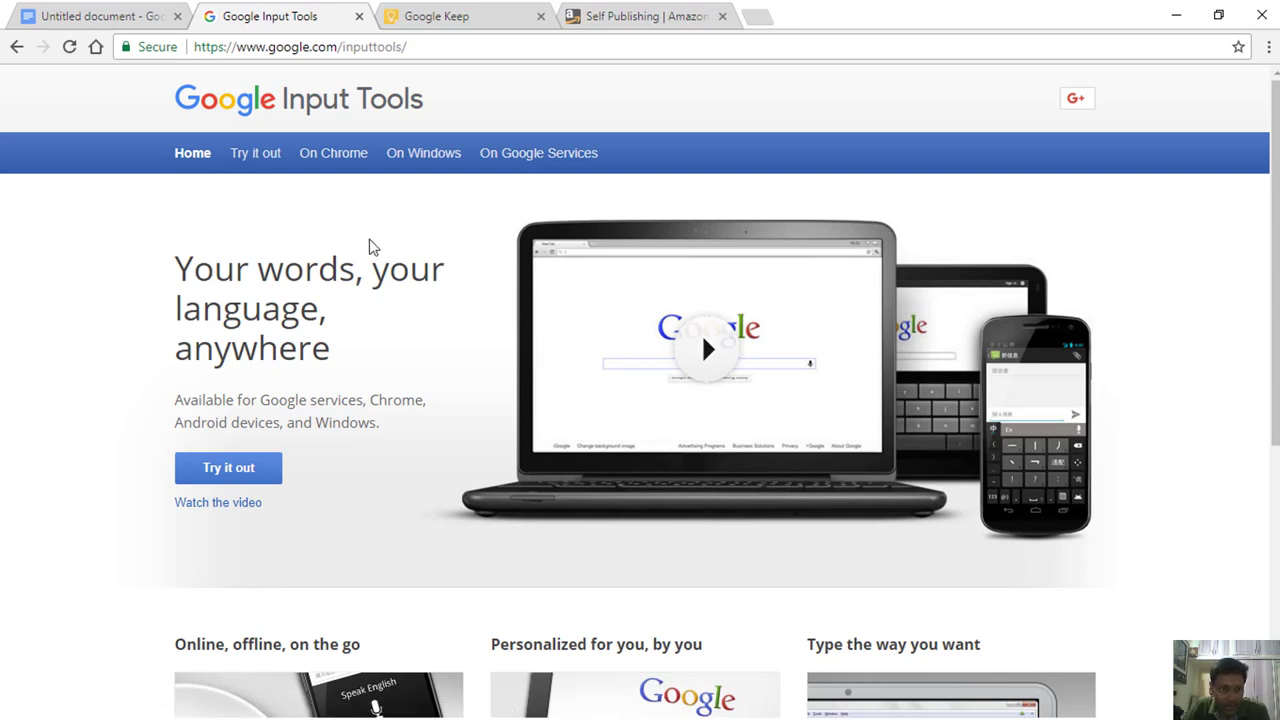
left_click(424, 155)
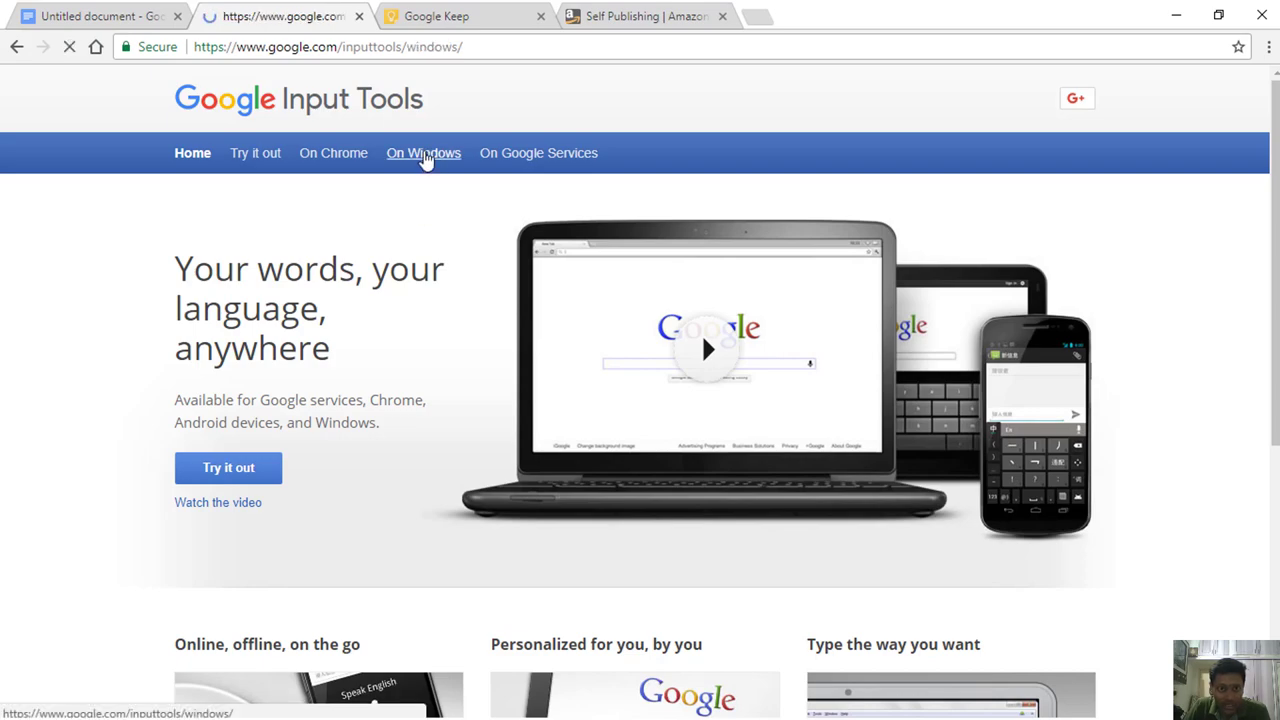
scroll(620, 357, "down", 2)
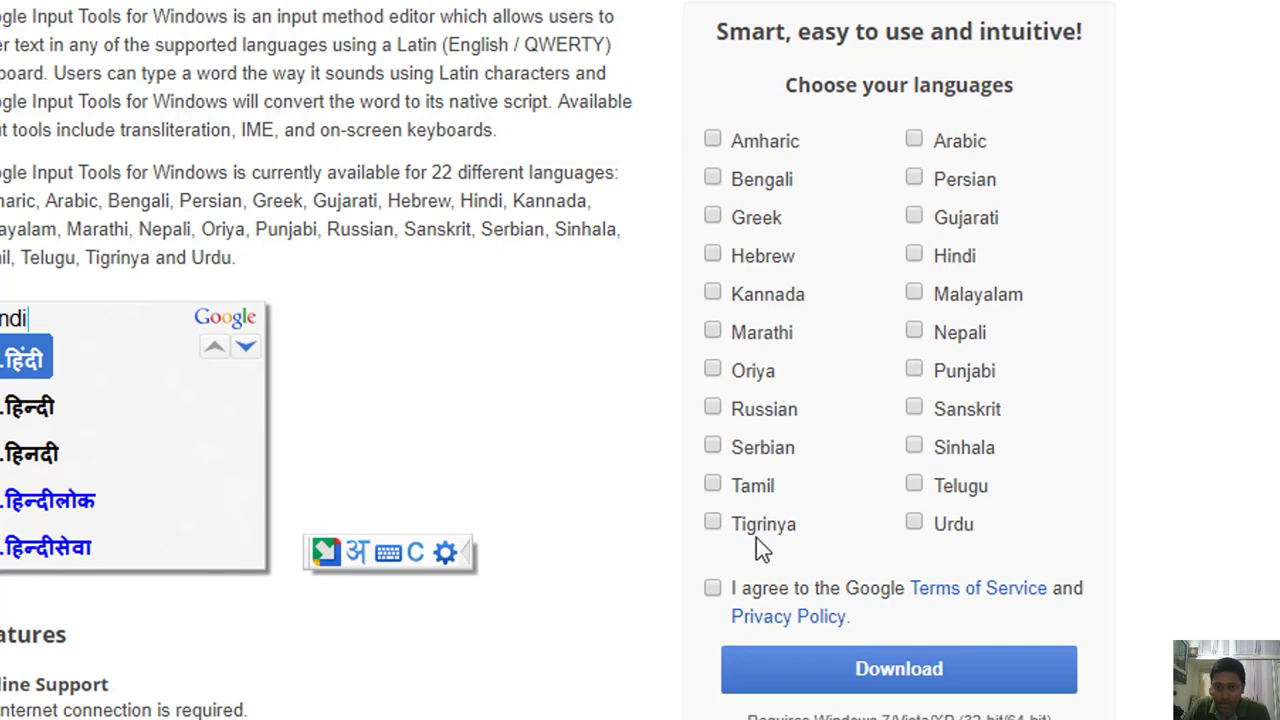
- Choose Tamil, agree to the terms of service, and view the Windows installation instructions
left_click(713, 485)
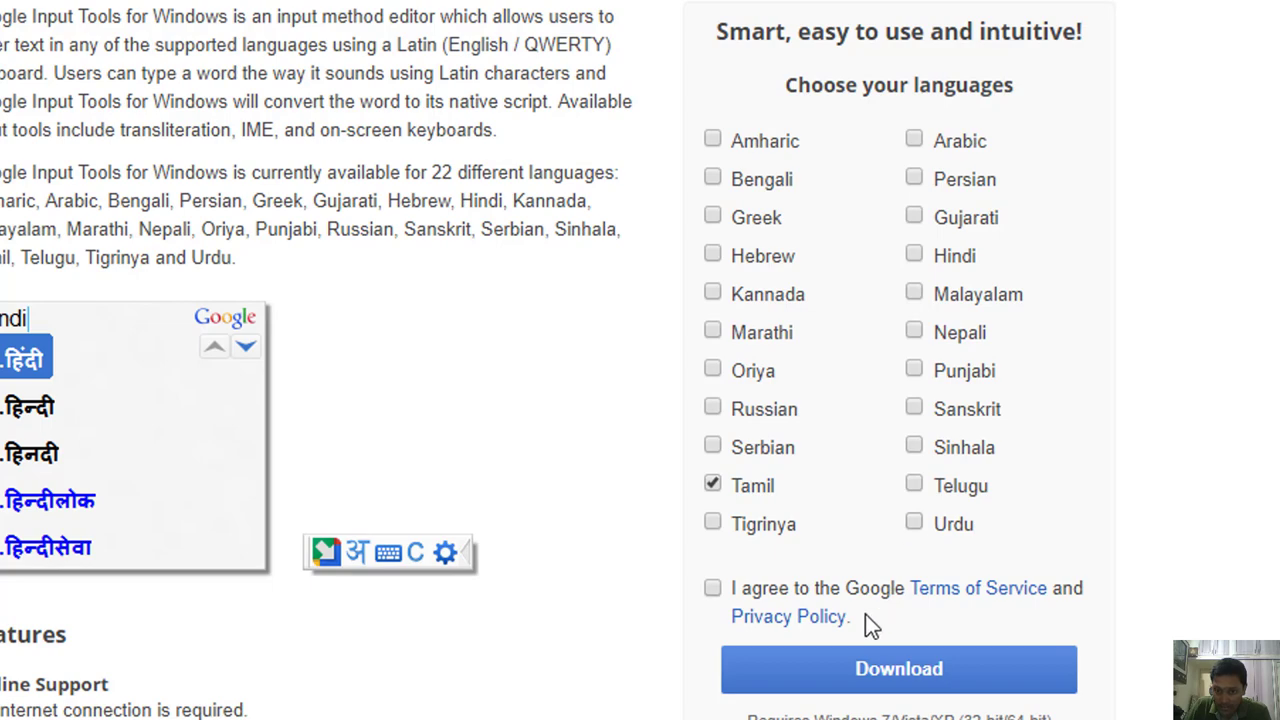
left_click(713, 589)
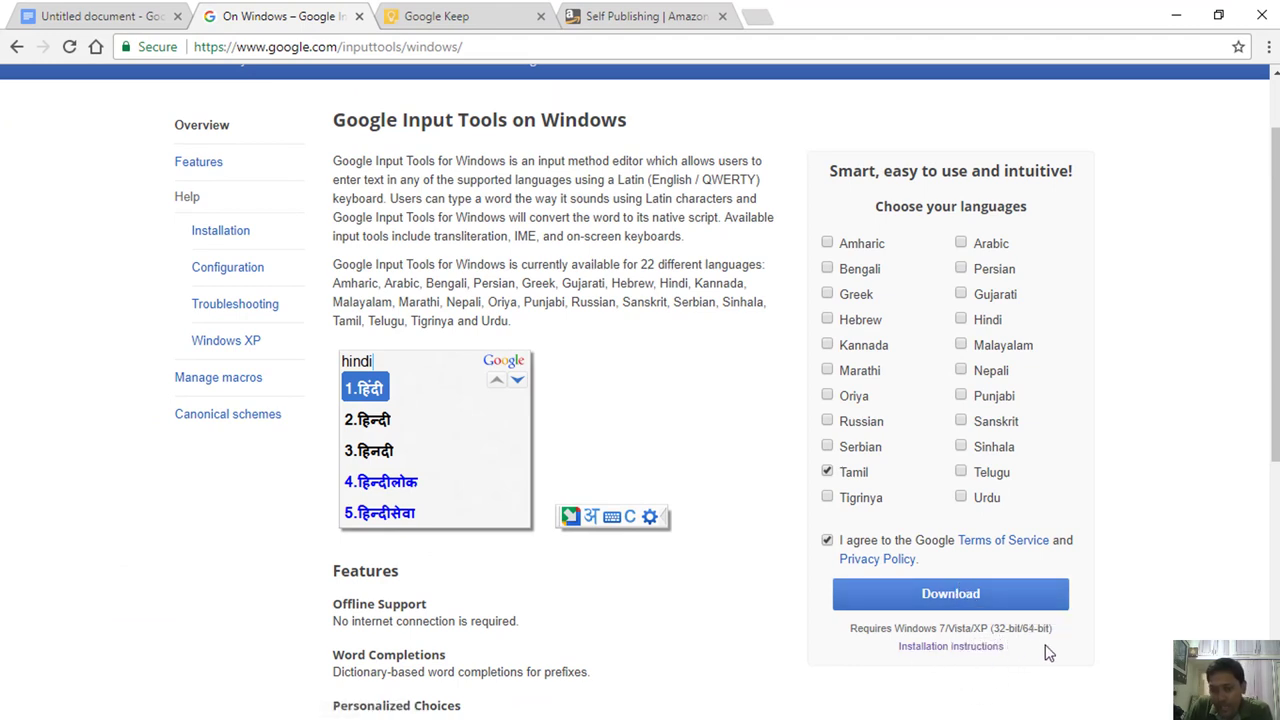
left_click(228, 236)
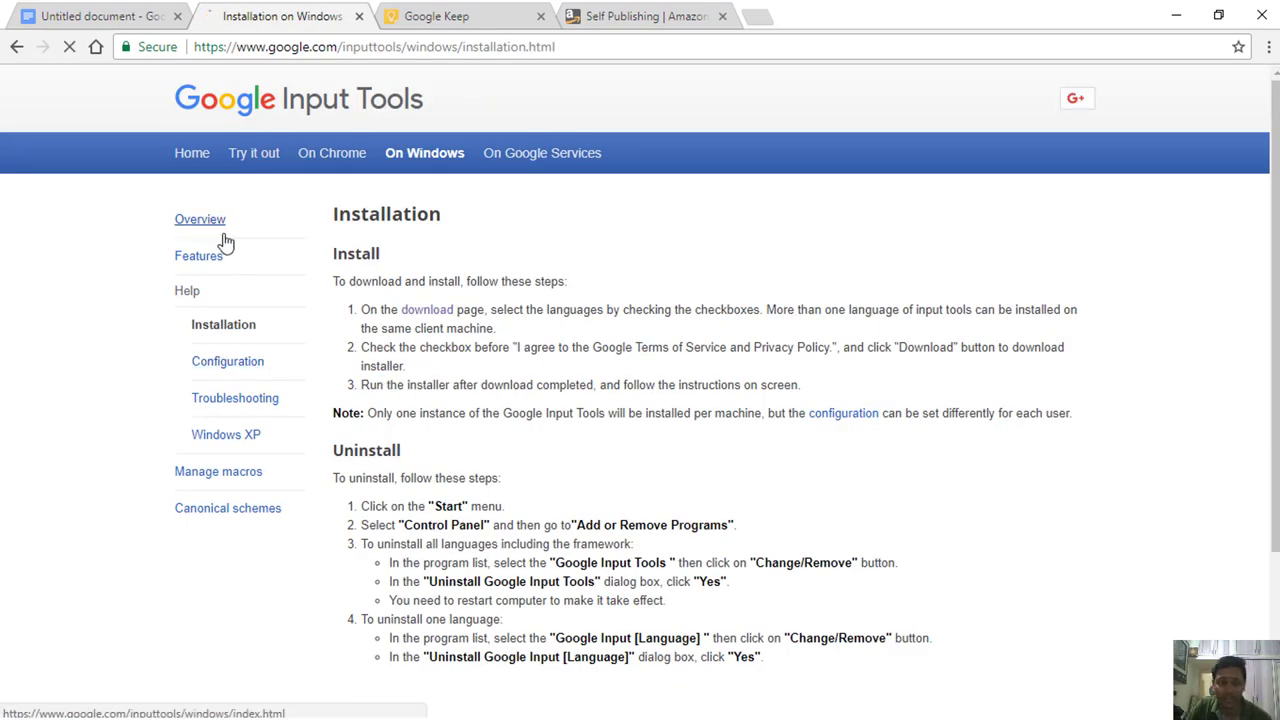
- Download the Windows installer from the Overview page with Tamil selected and the terms of service accepted
scroll(940, 505, "down", 1)
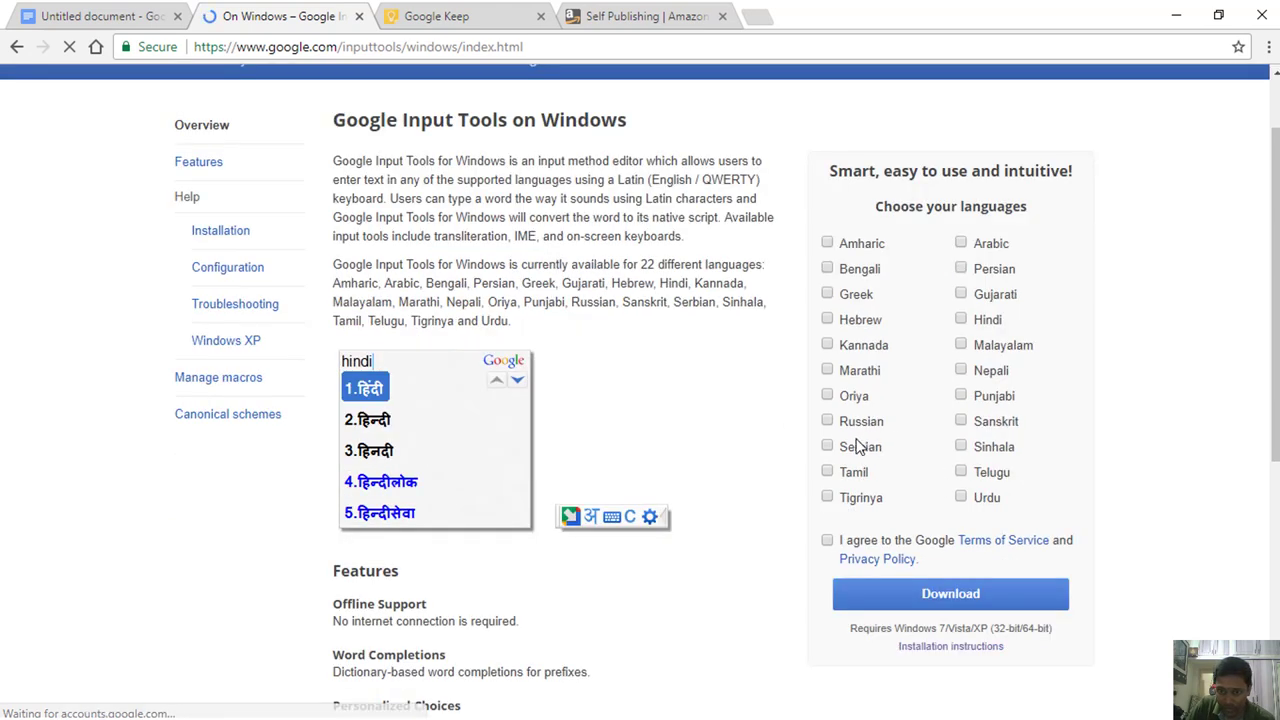
left_click(827, 472)
left_click(950, 595)
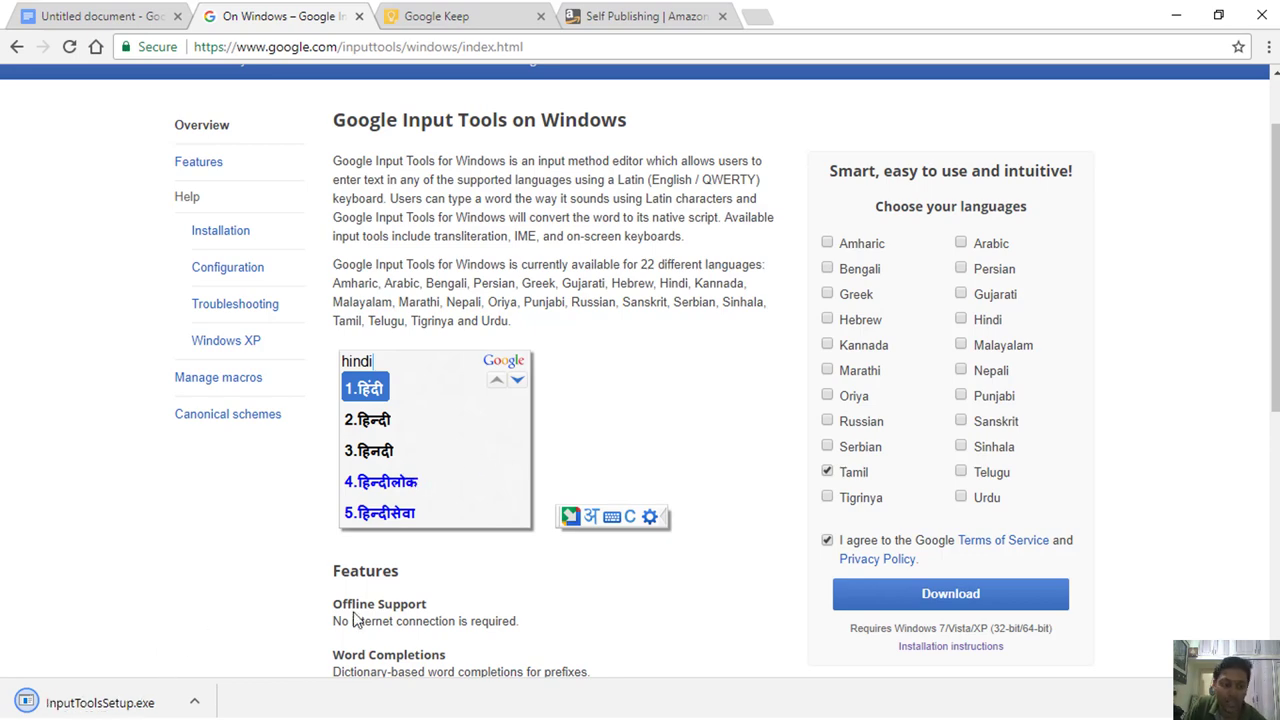
- Open the online trial page of Google Input Tools and set its input language to Tamil
scroll(503, 284, "up", 1)
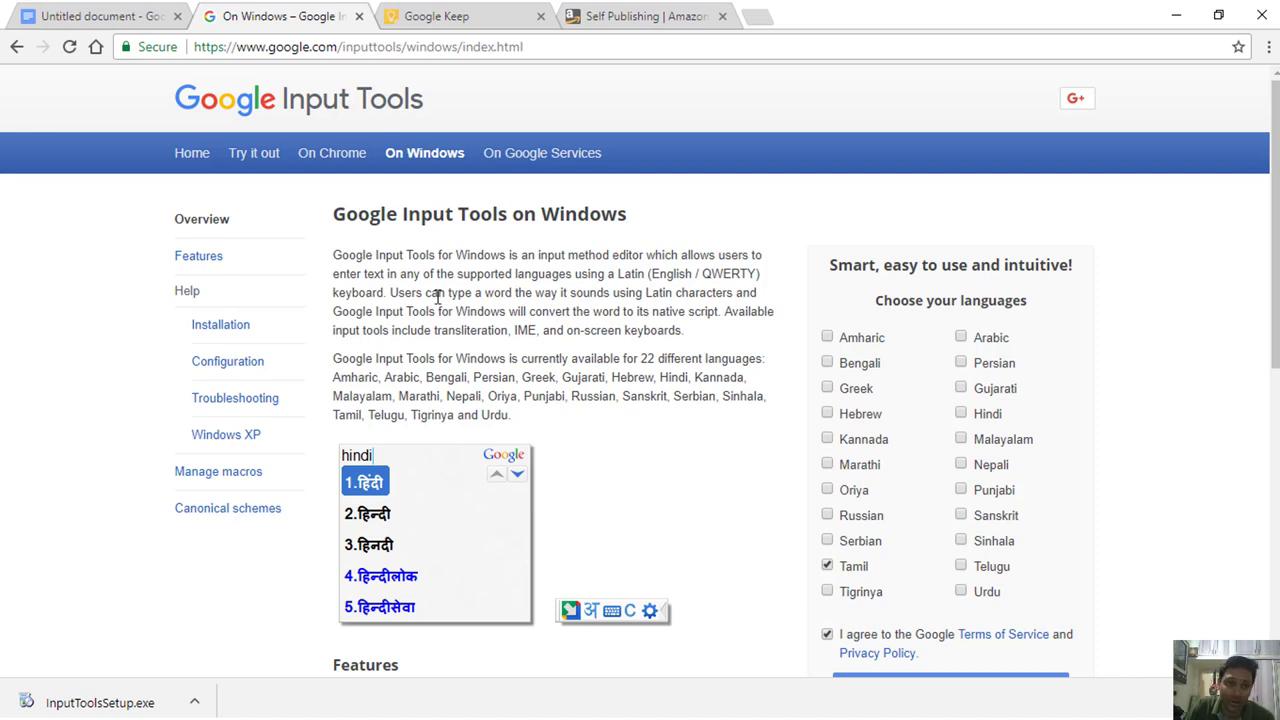
left_click(253, 156)
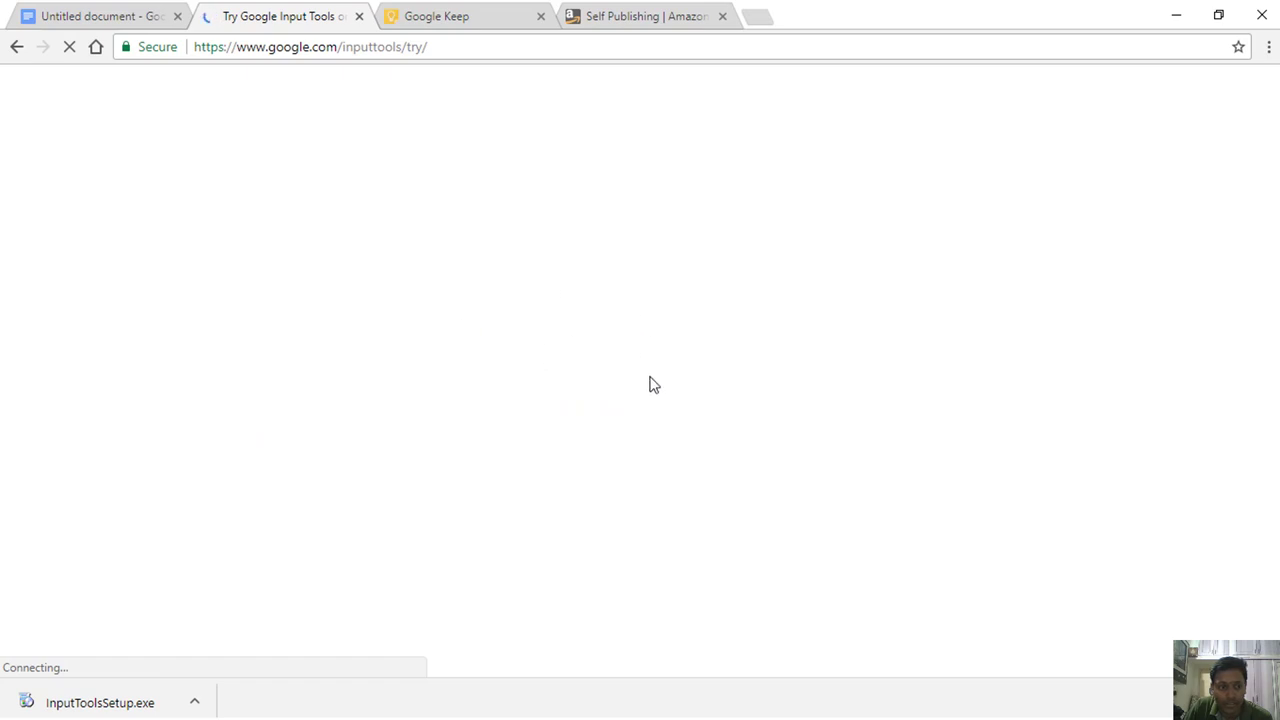
left_click(236, 314)
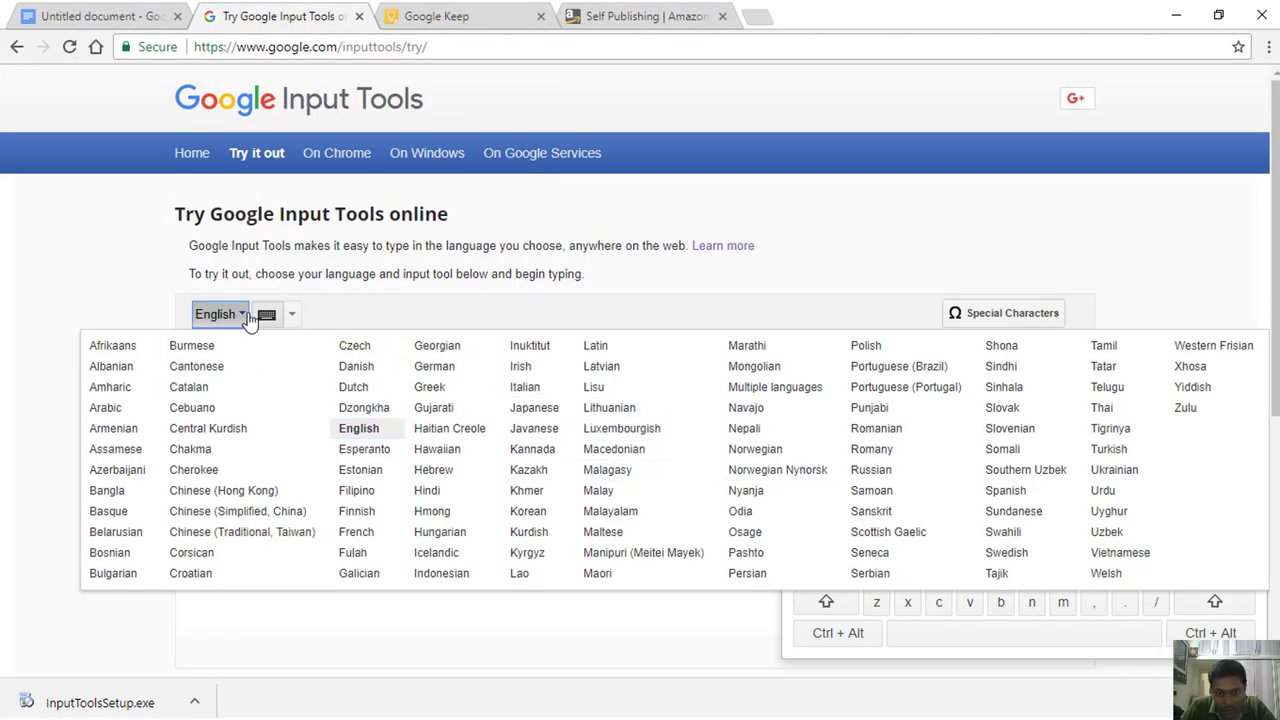
left_click(1103, 347)
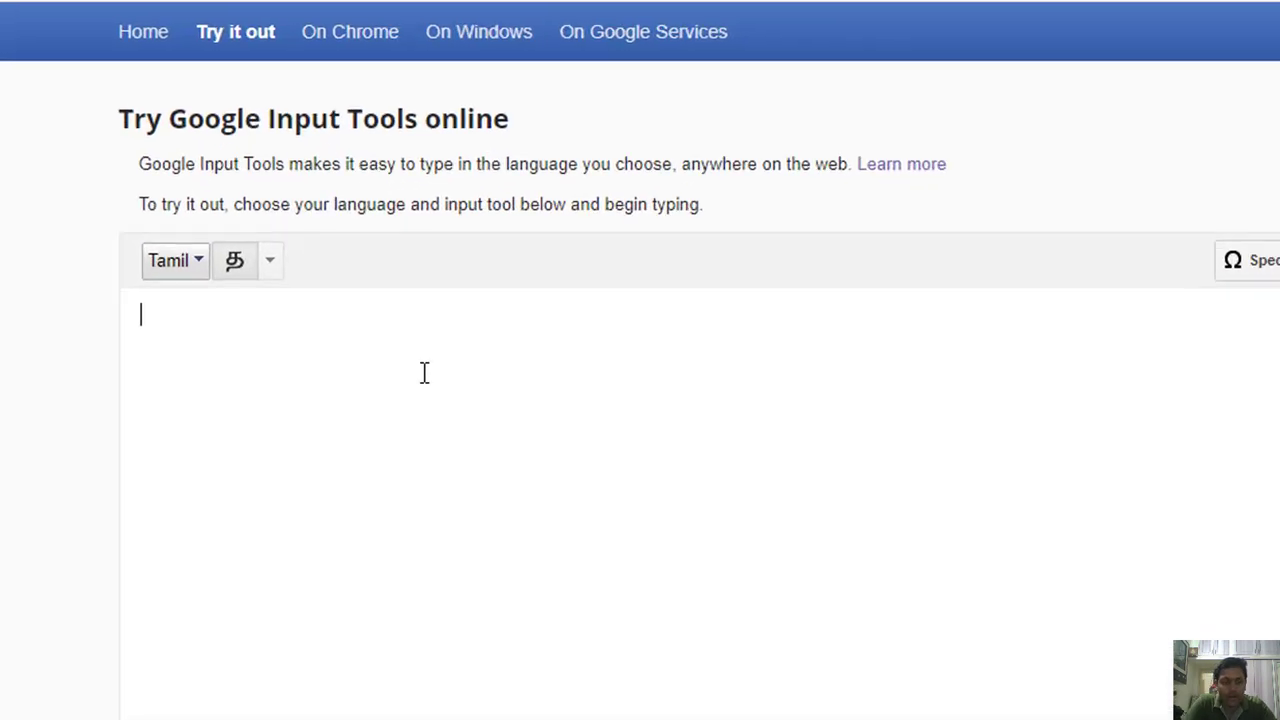
- Enter the Tamil phrase "தமிழுக்கும் அமுதென்று பேர்" phonetically in the online trial text box
type("tami")
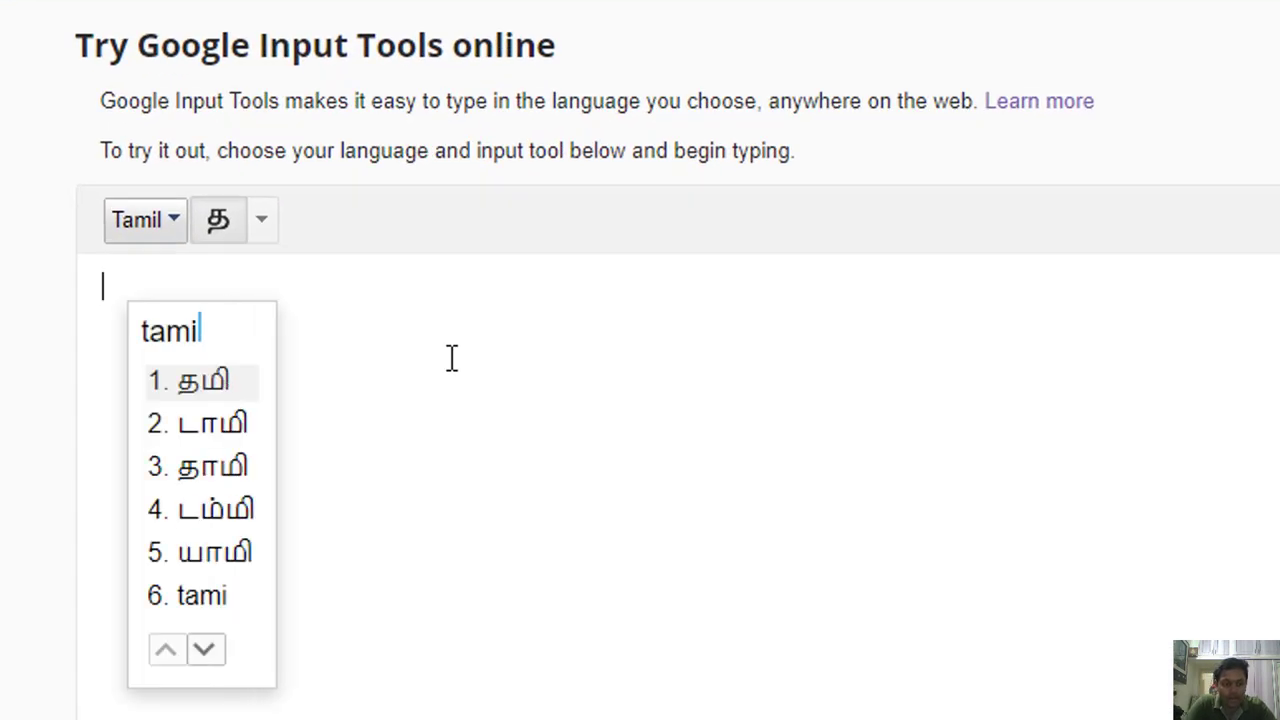
type("zhukkum amudh")
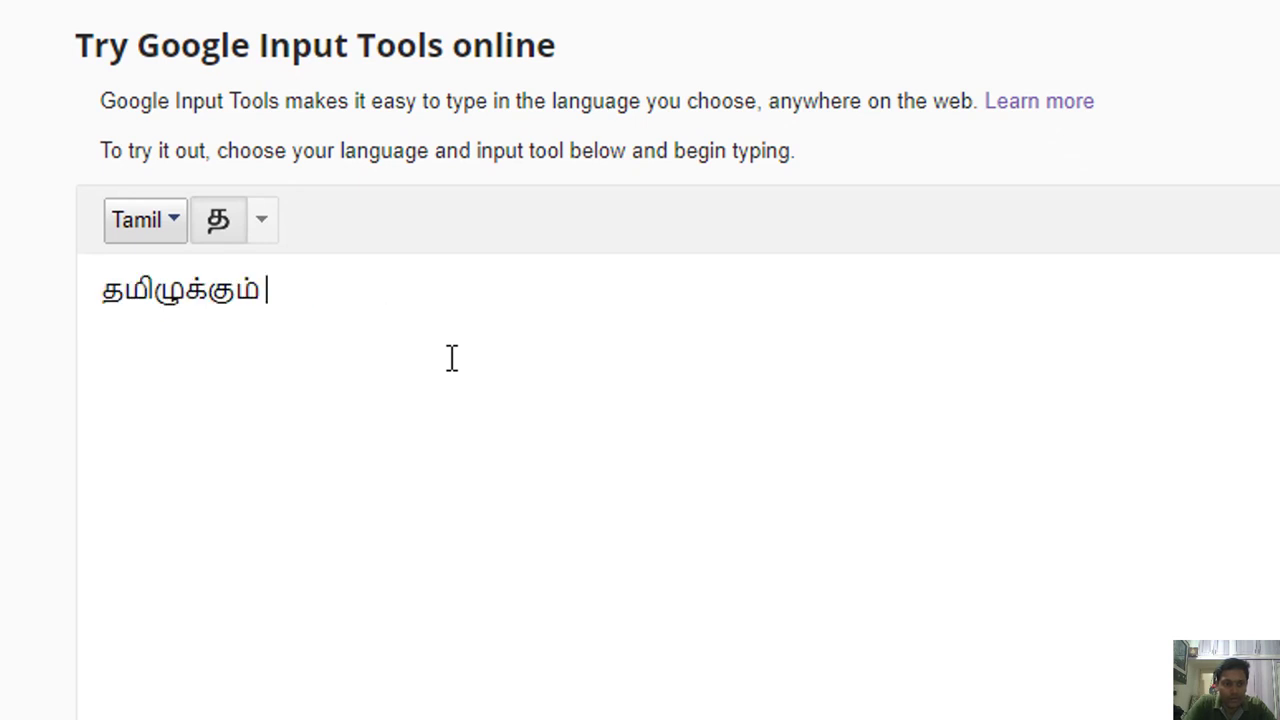
type("endru per")
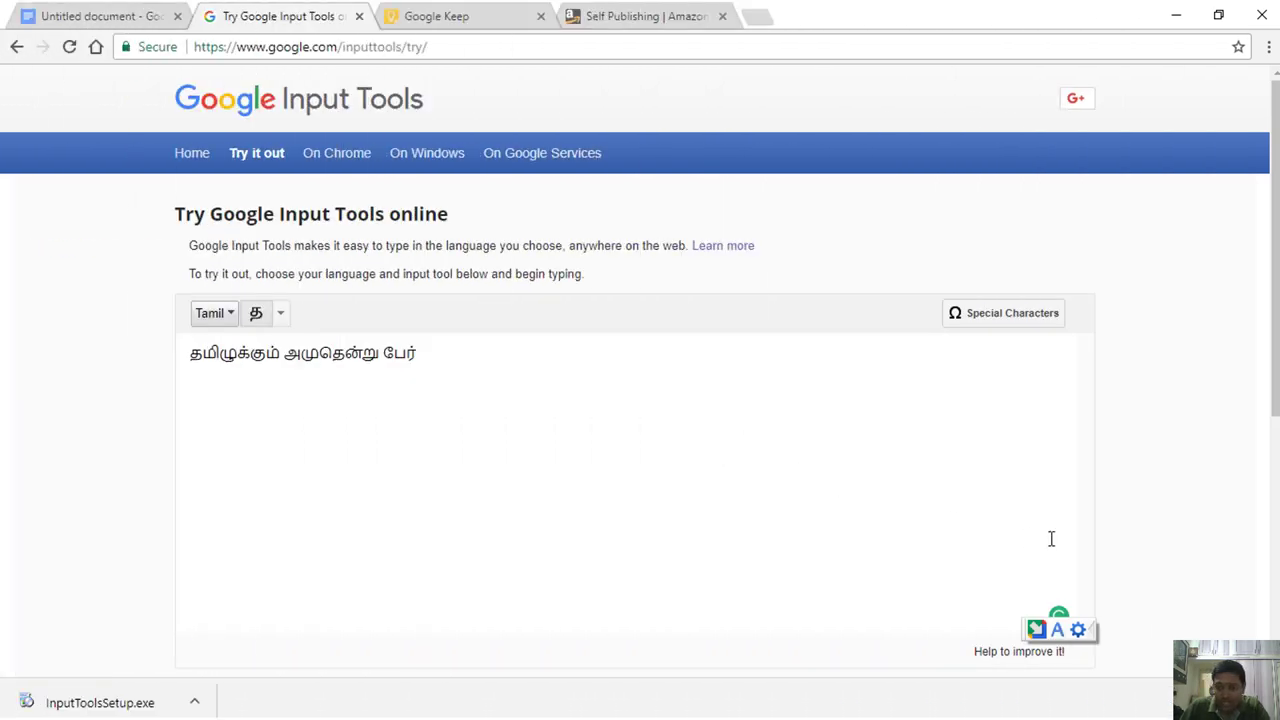
- Move the floating Input Tools bar inward and switch it to Tamil, and open the site's page on the Chrome version
left_click_drag(1052, 620, 880, 519)
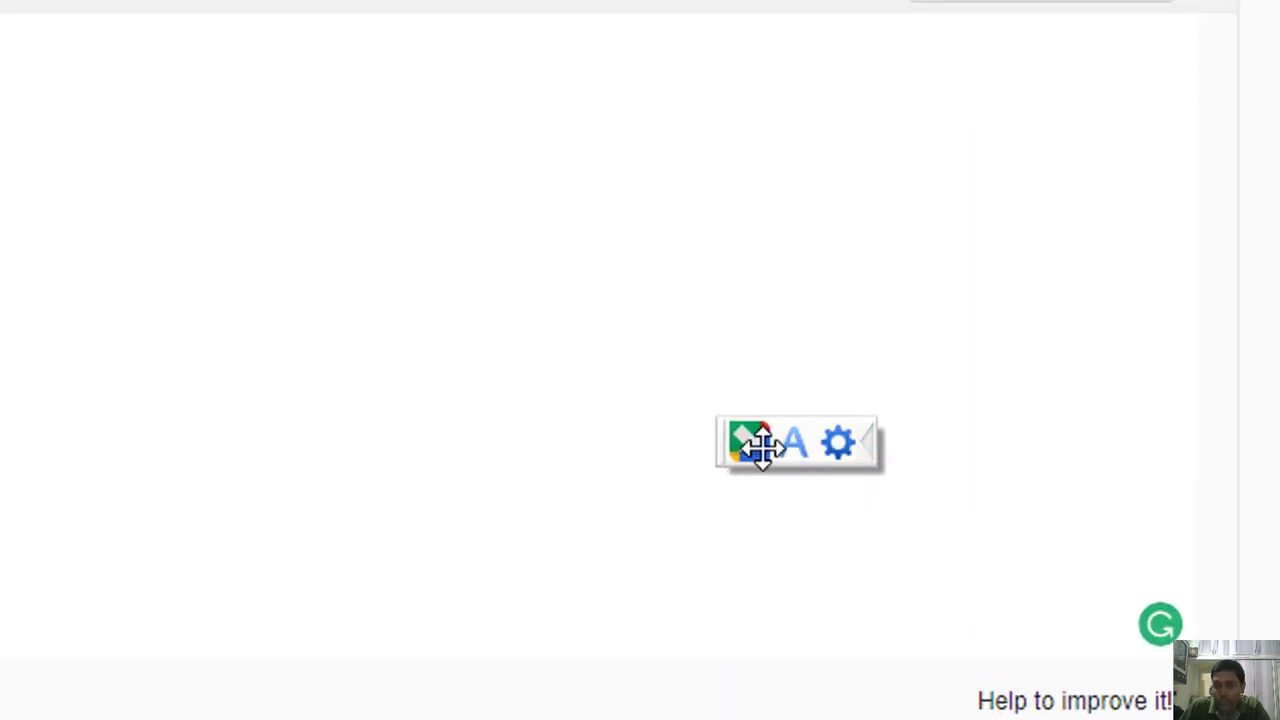
left_click(790, 445)
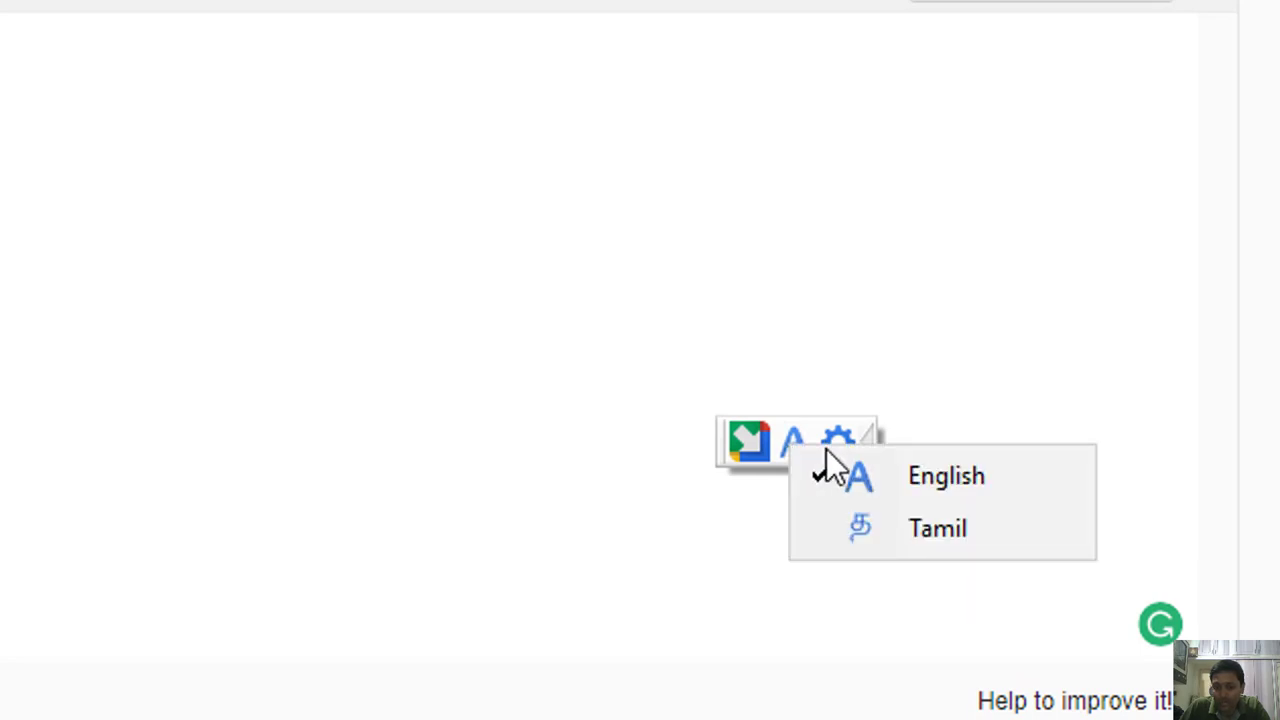
left_click(926, 530)
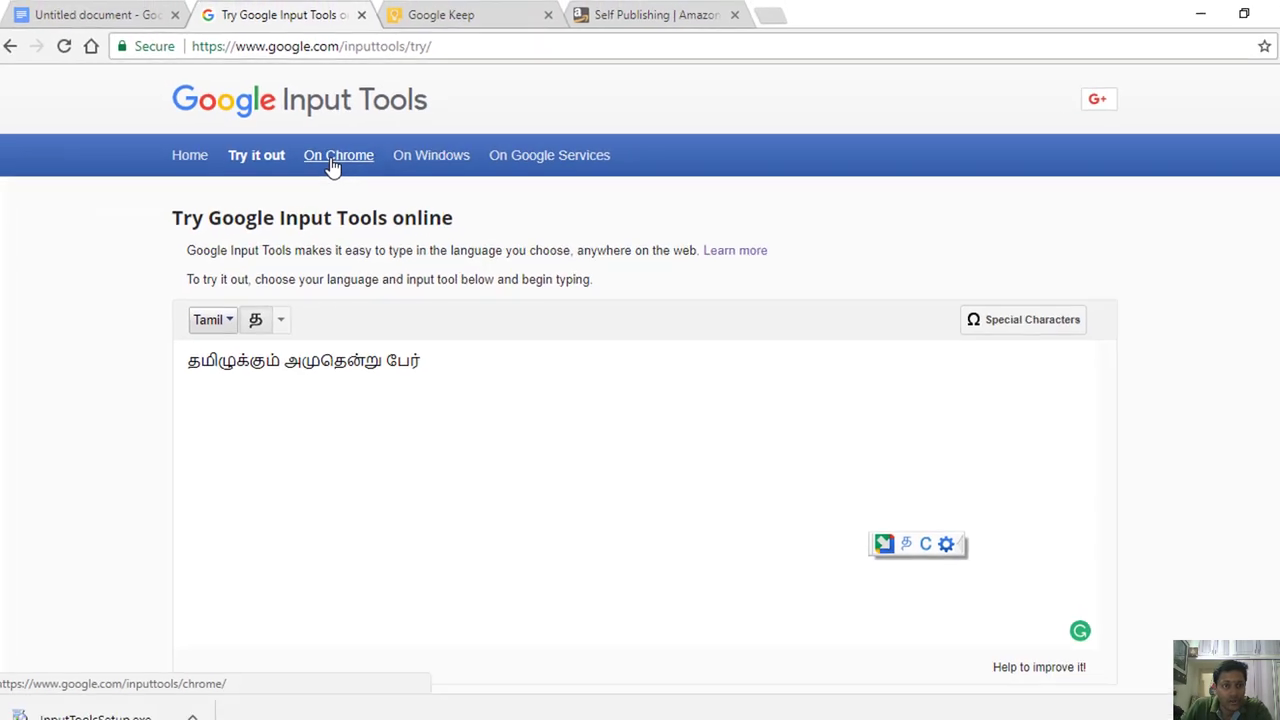
left_click(380, 222)
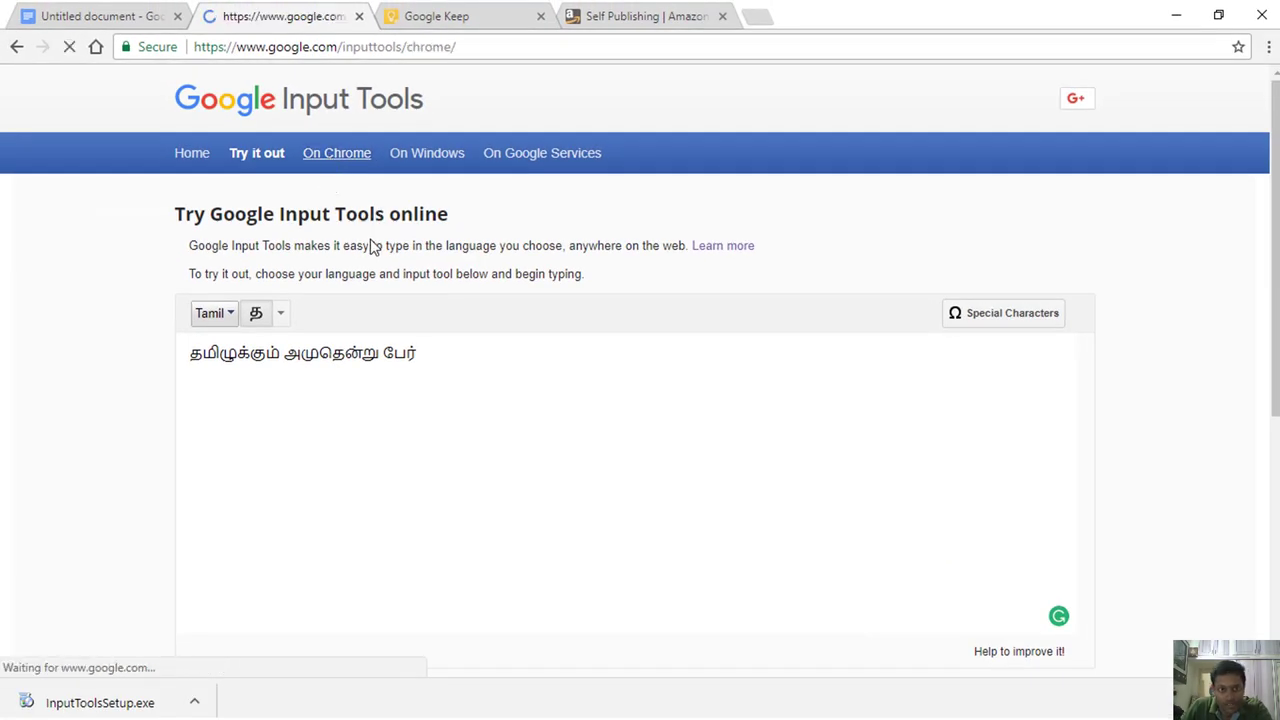
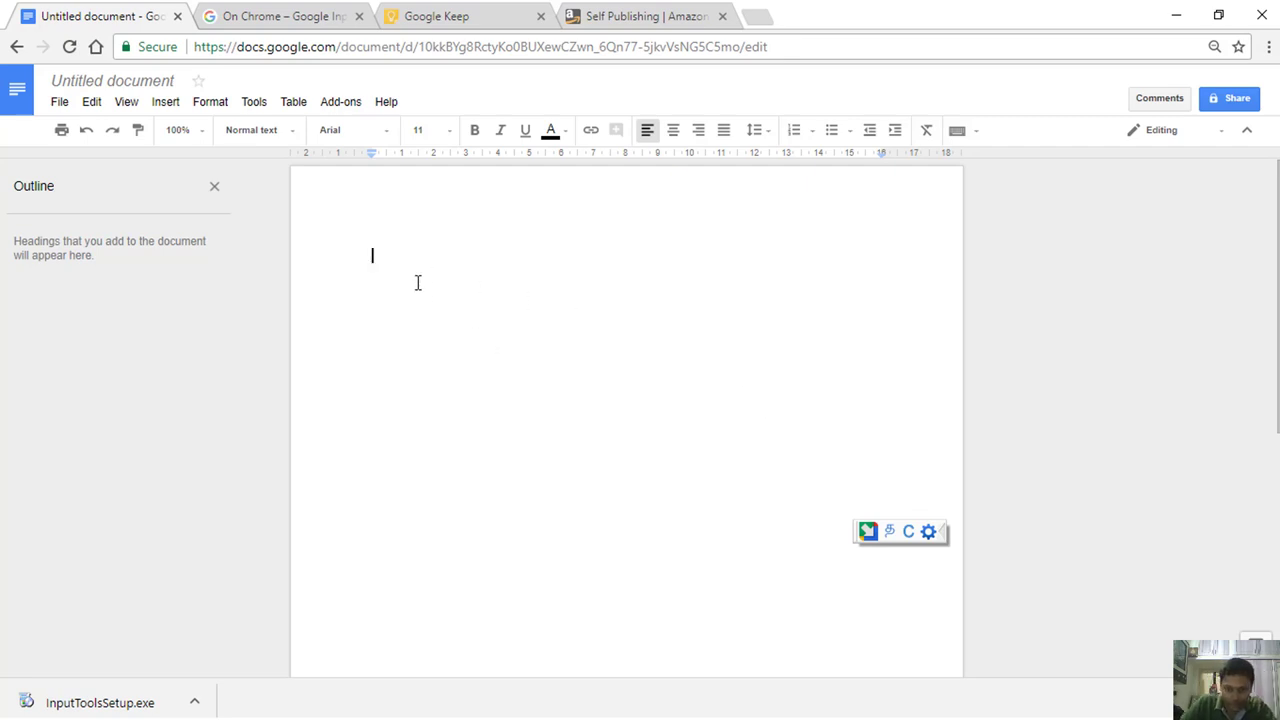
- Using the Tamil input tool, write "அகர முதல எழுத்தெல்லாம்" as the first line of the blank Google Docs document and start a new line
left_click(889, 536)
left_click(905, 571)
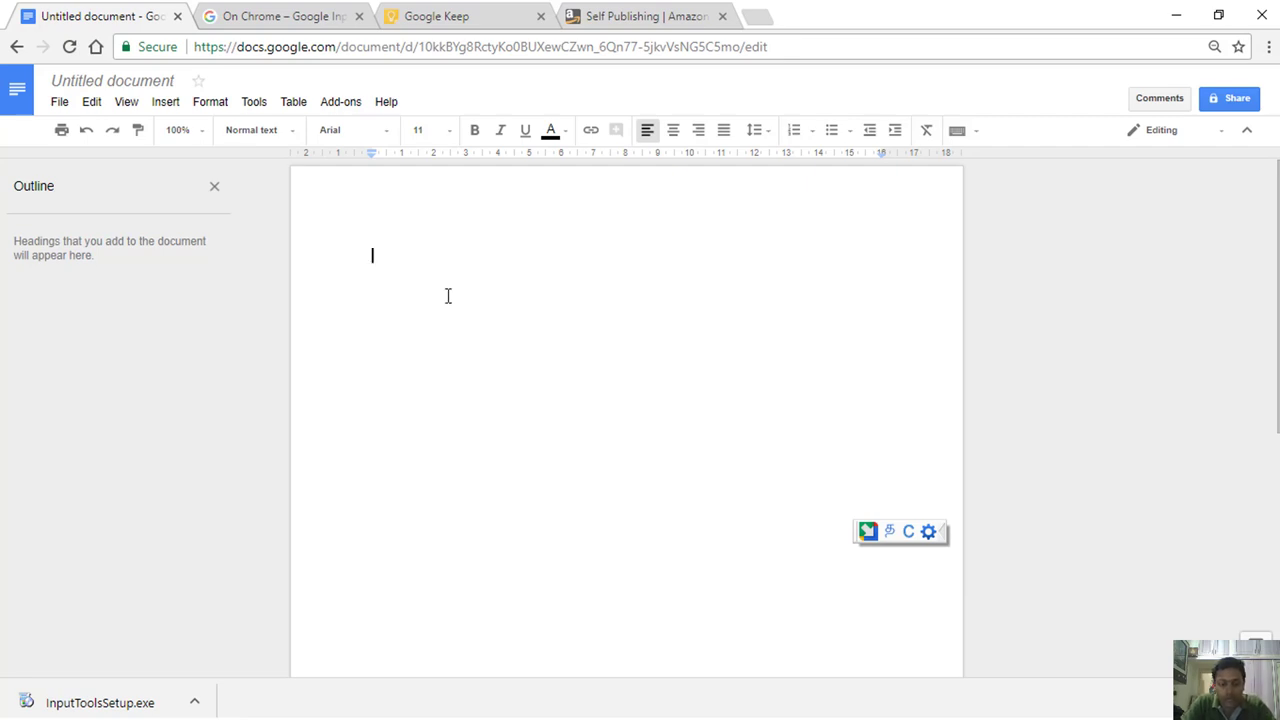
type("agara ")
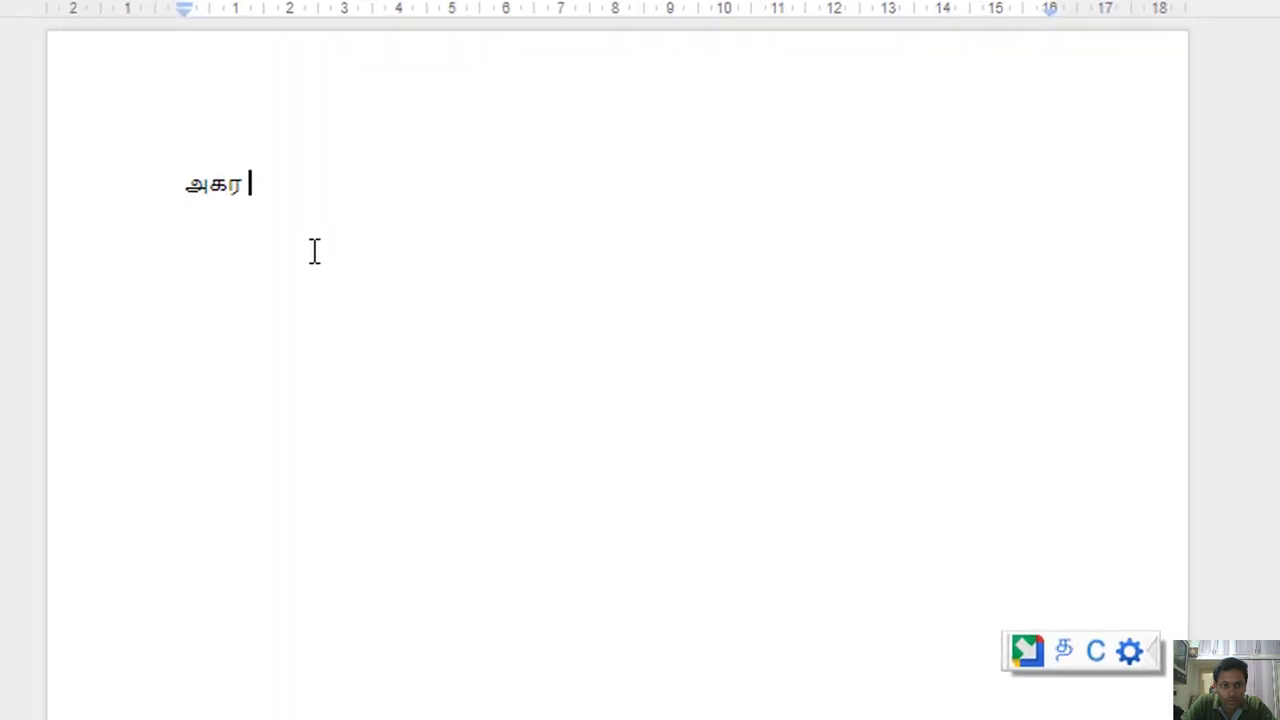
type("mudhal ")
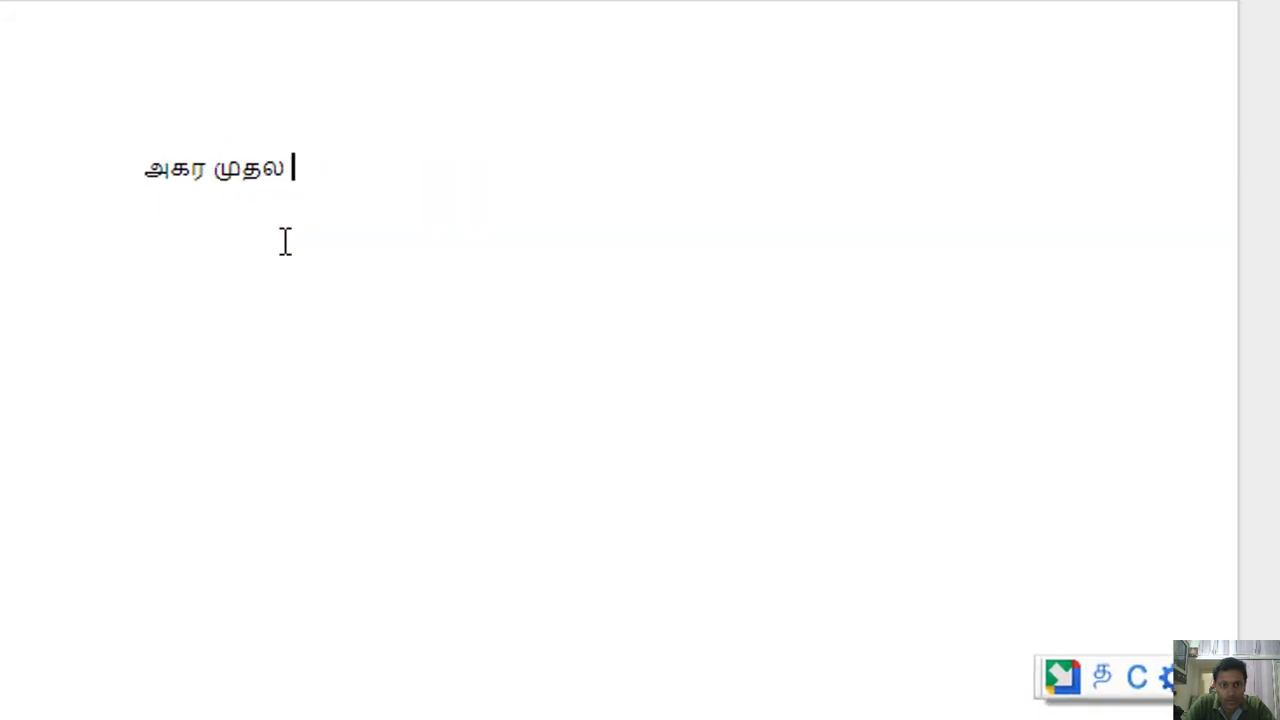
type("ezhuthella")
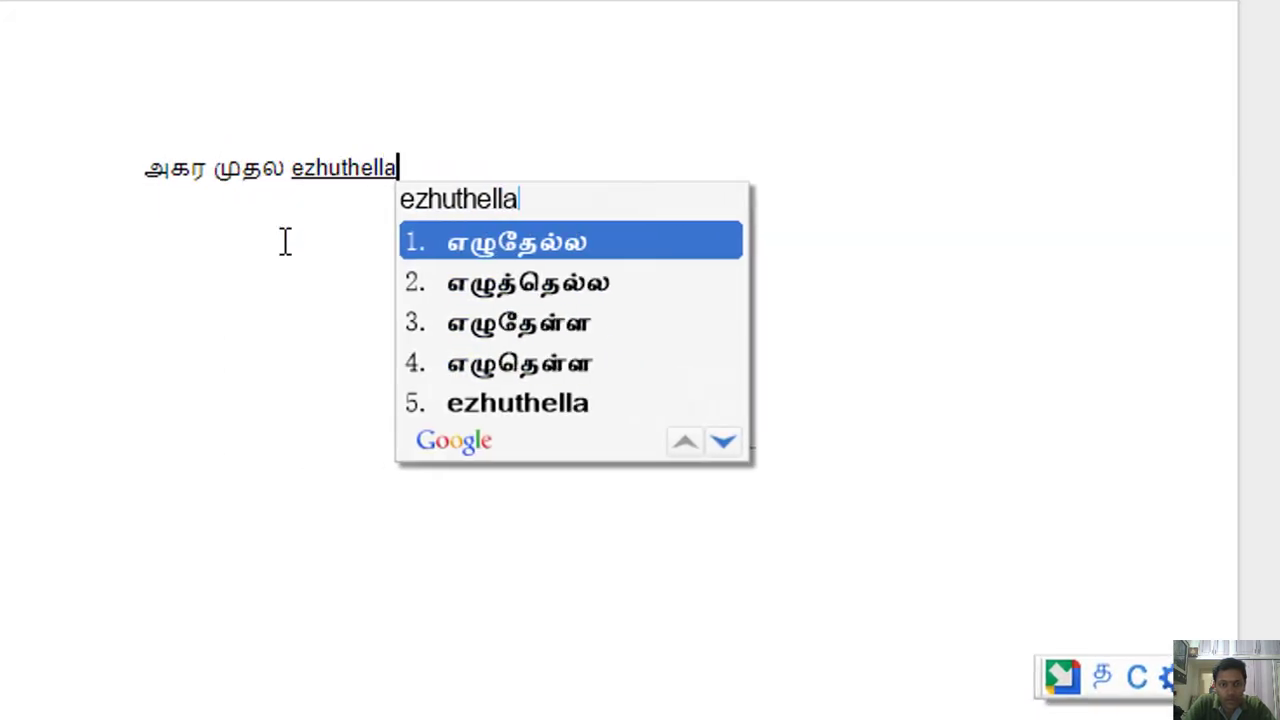
type("am")
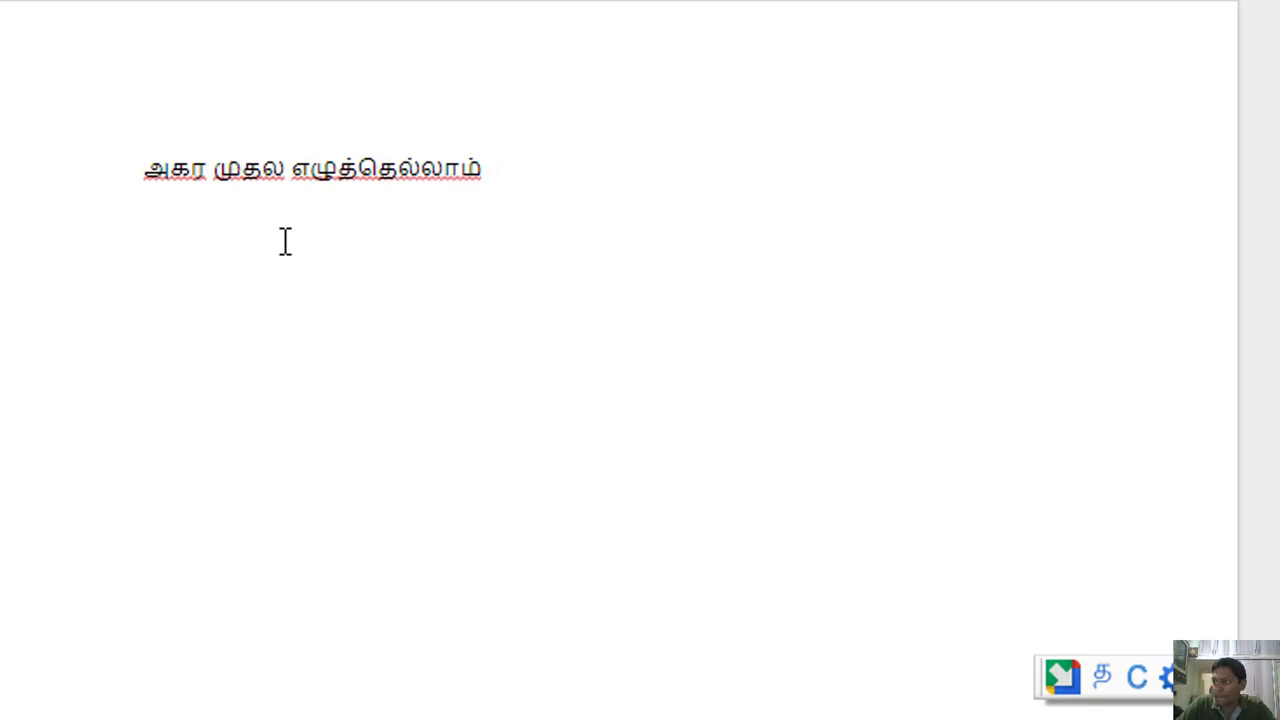
key("Return")
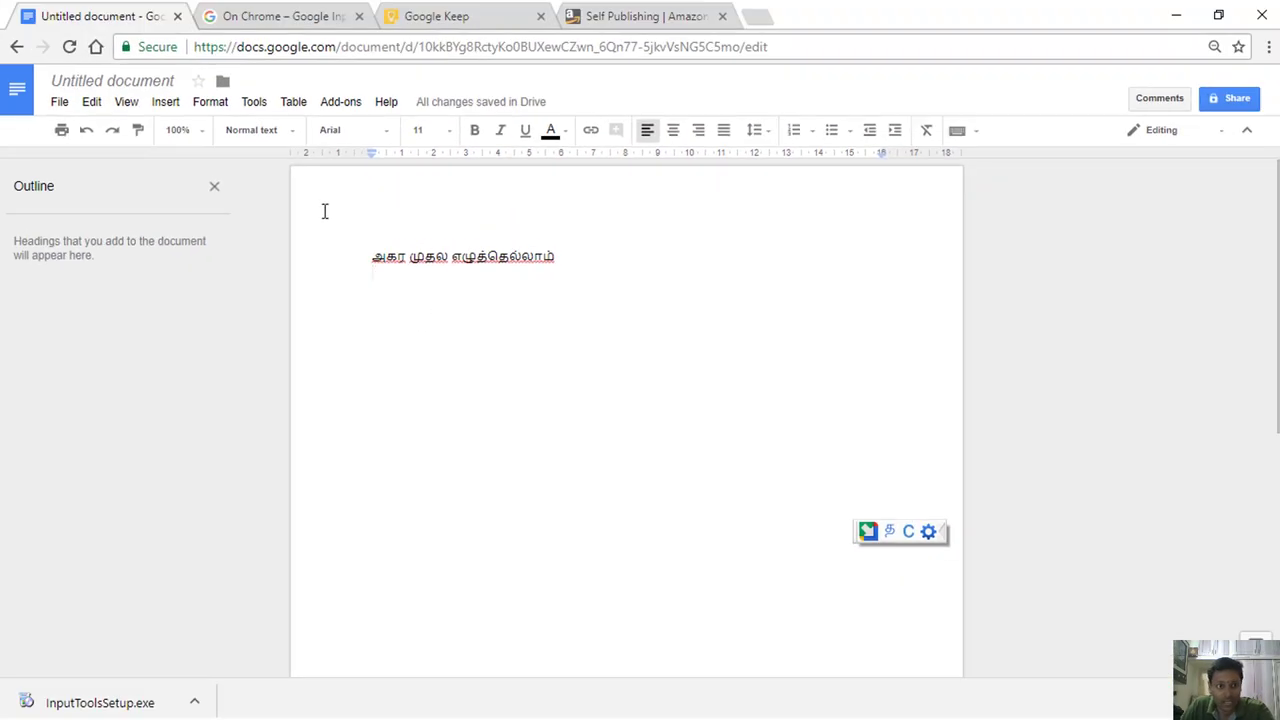
- Turn on voice typing for the document and set its dictation language to "தமிழ் (இந்தியா)"
left_click(258, 104)
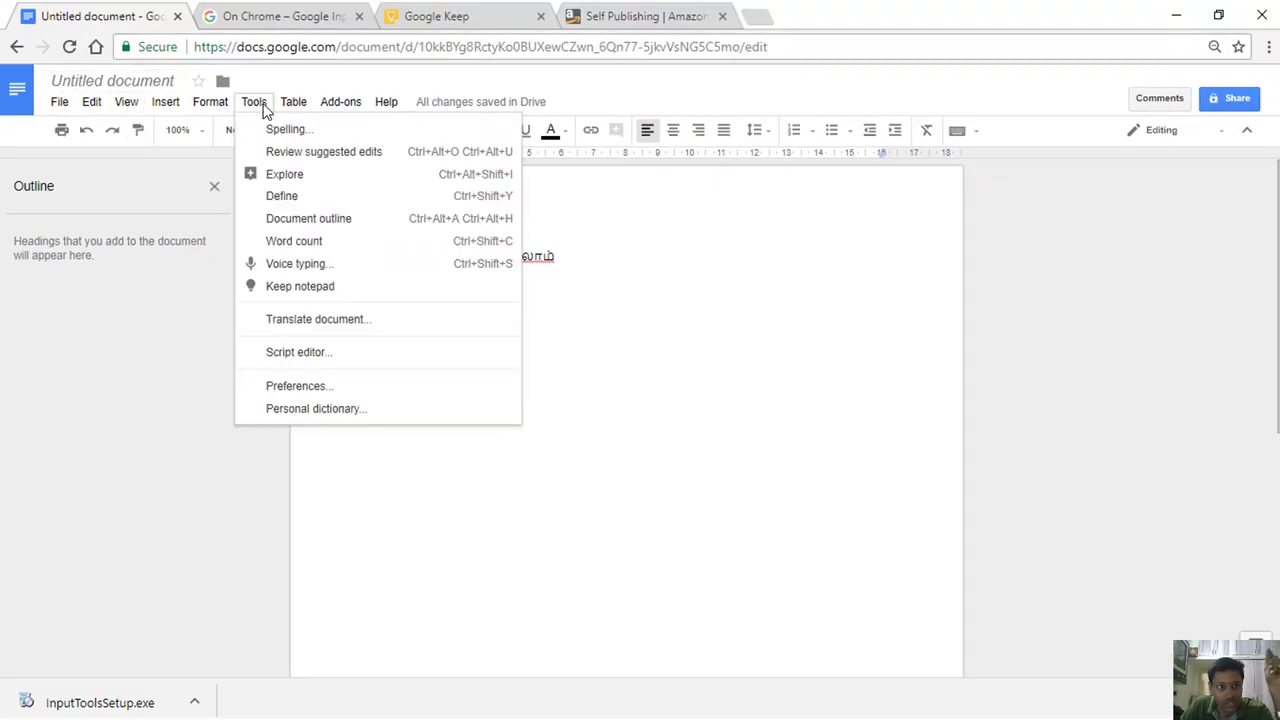
left_click(300, 264)
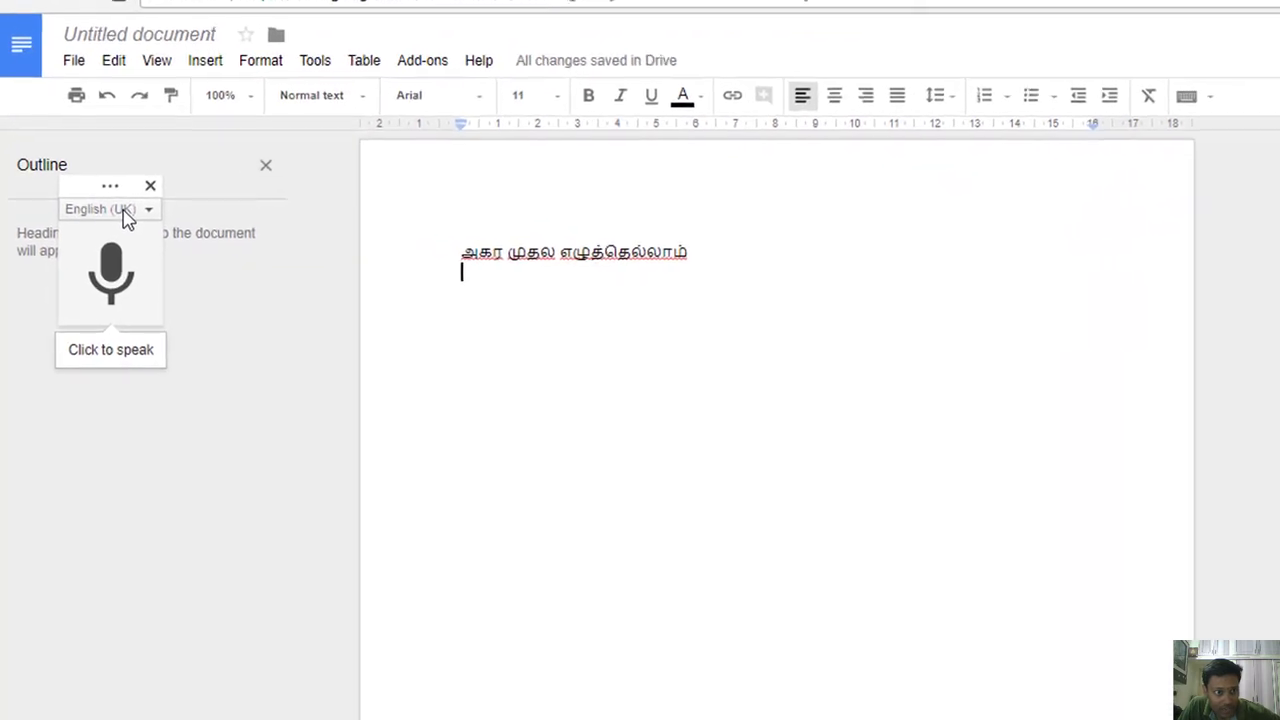
left_click(125, 218)
scroll(165, 414, "down", 5)
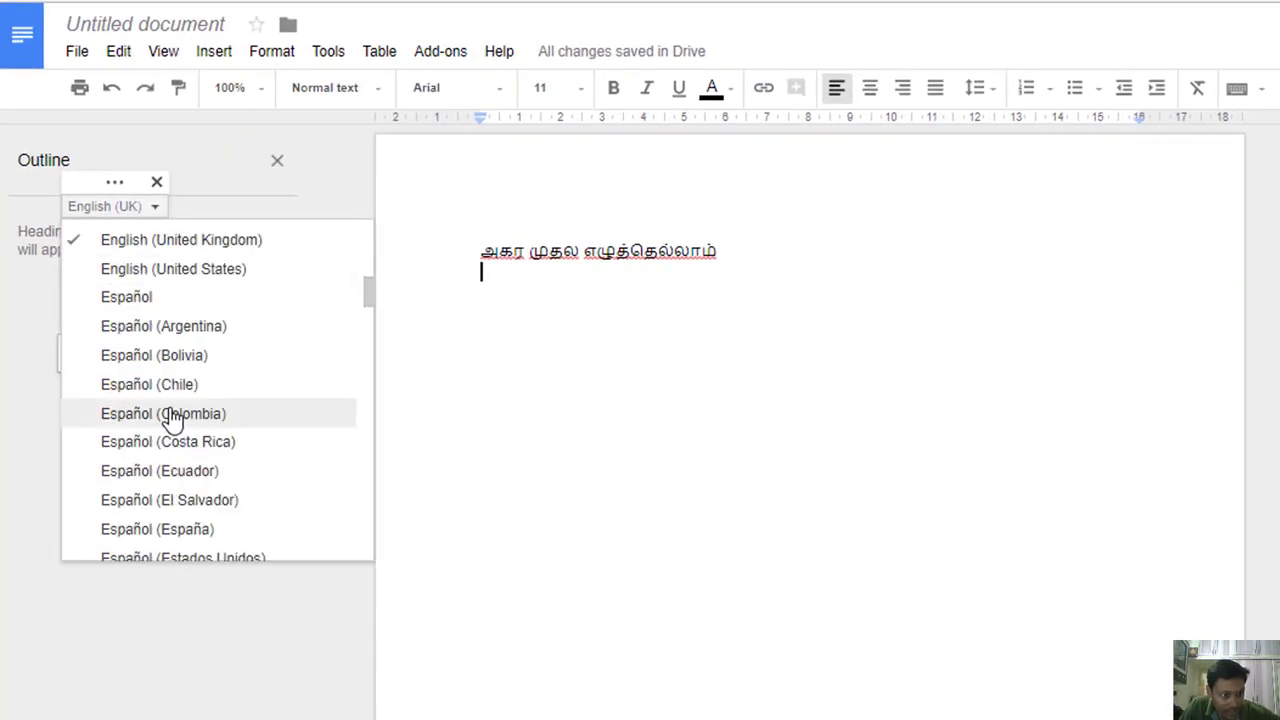
scroll(172, 420, "down", 10)
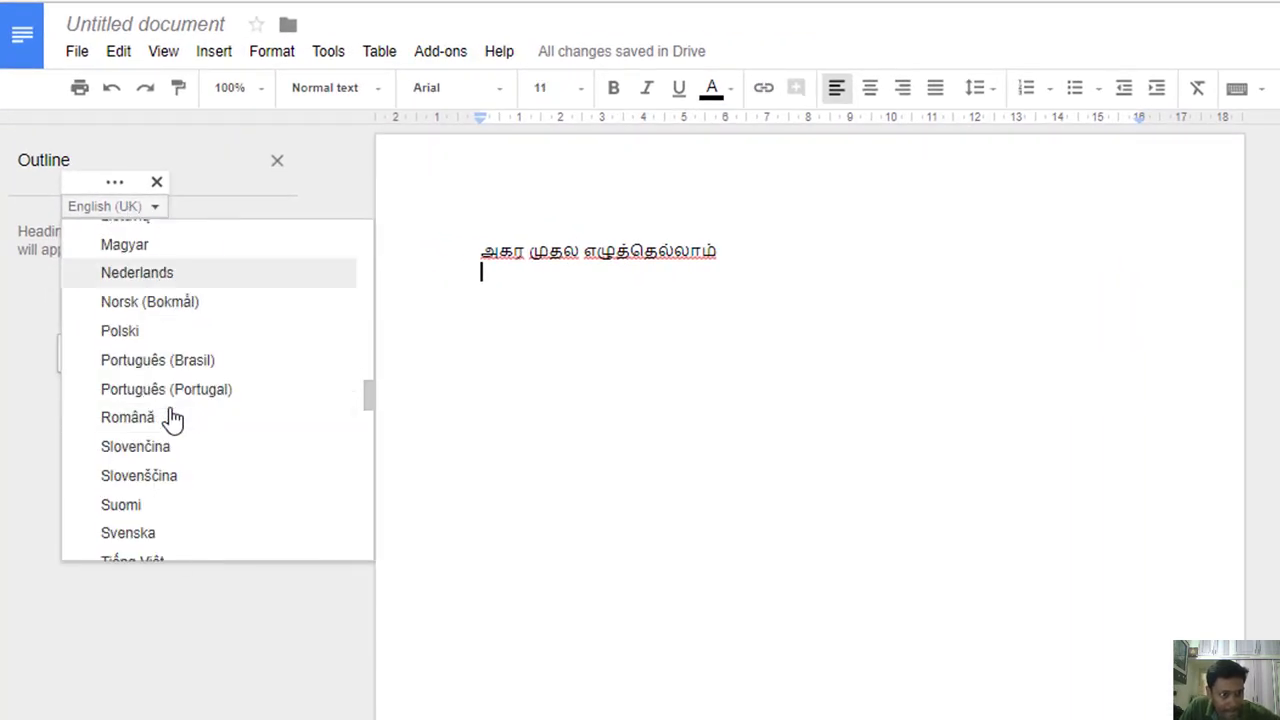
scroll(172, 420, "down", 12)
scroll(172, 420, "down", 4)
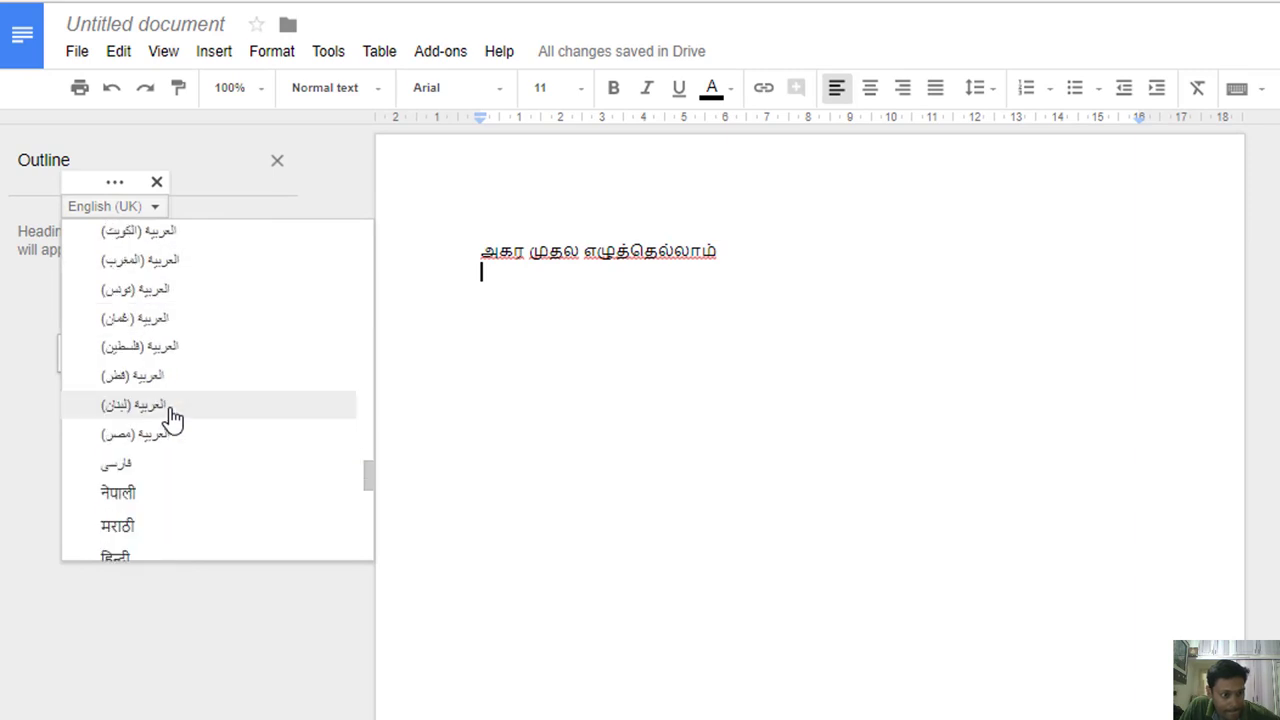
scroll(171, 420, "up", 3)
scroll(171, 434, "down", 1)
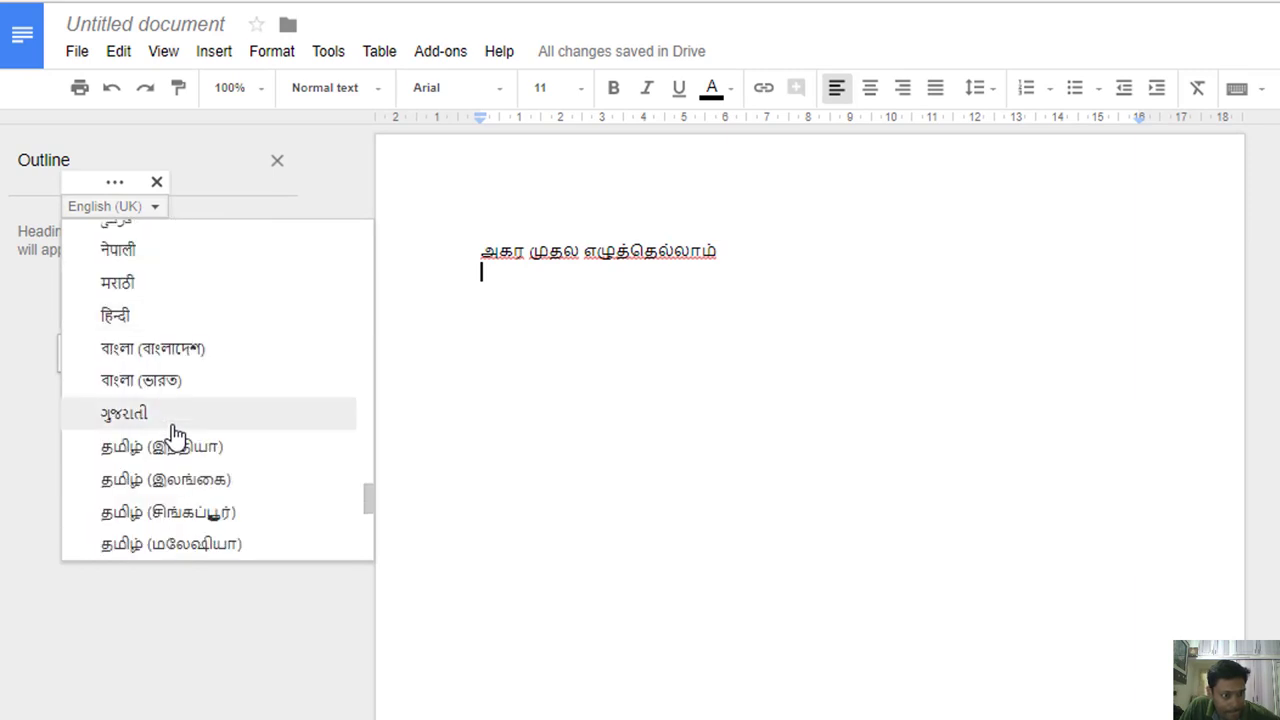
scroll(248, 448, "down", 2)
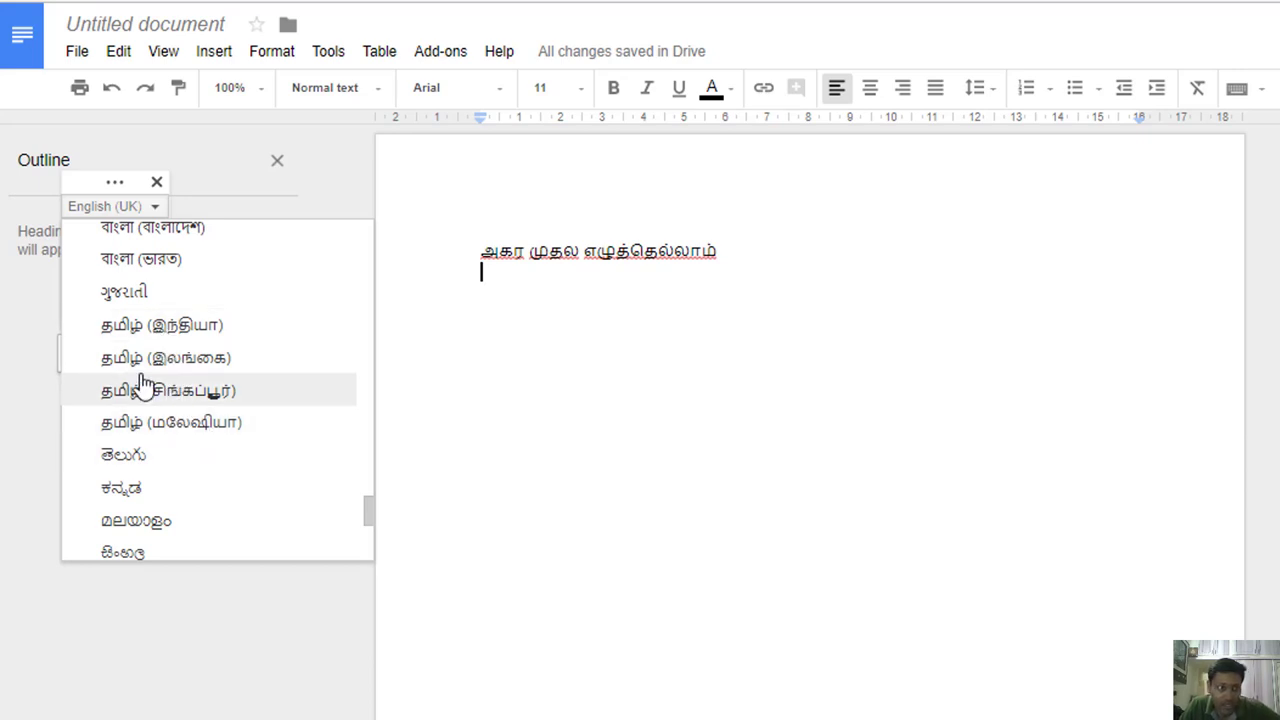
left_click(175, 326)
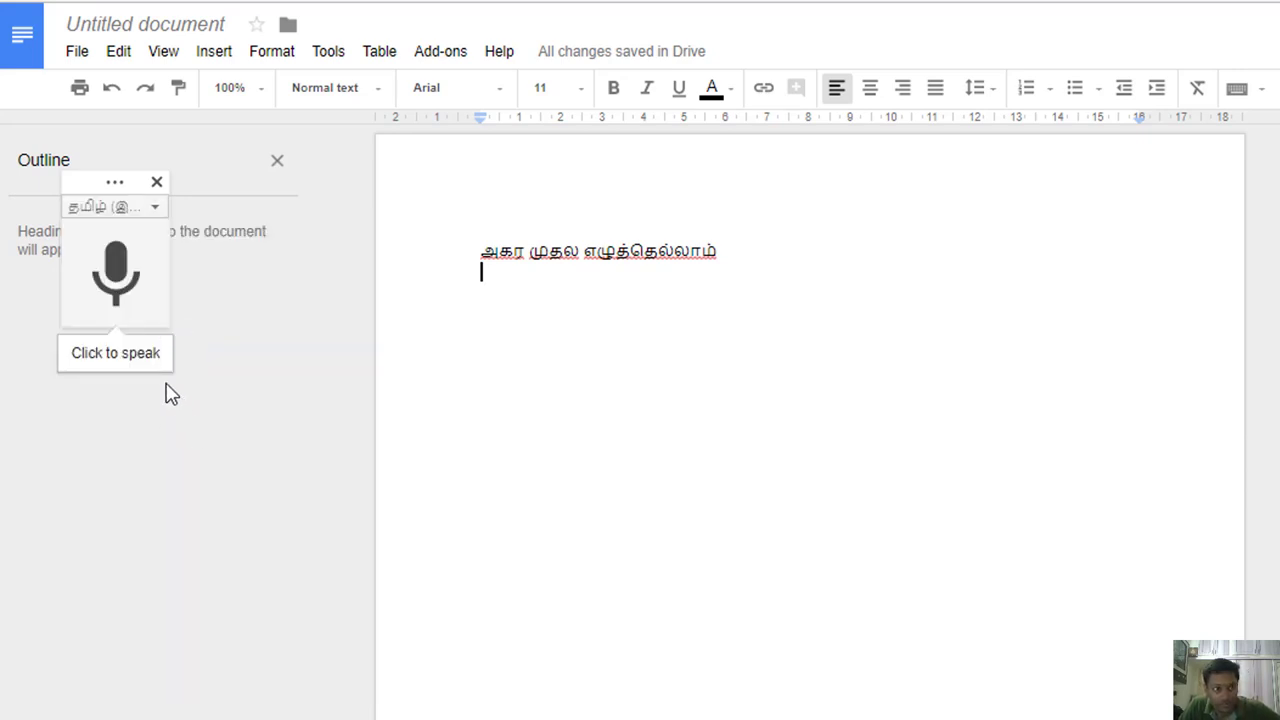
- Dictate the Tamil verse "அகர முதல எழுத்தெல்லாம் ஆதிபகவன் முதற்றே உலகு" into the document's second line and stop the dictation
left_click(113, 268)
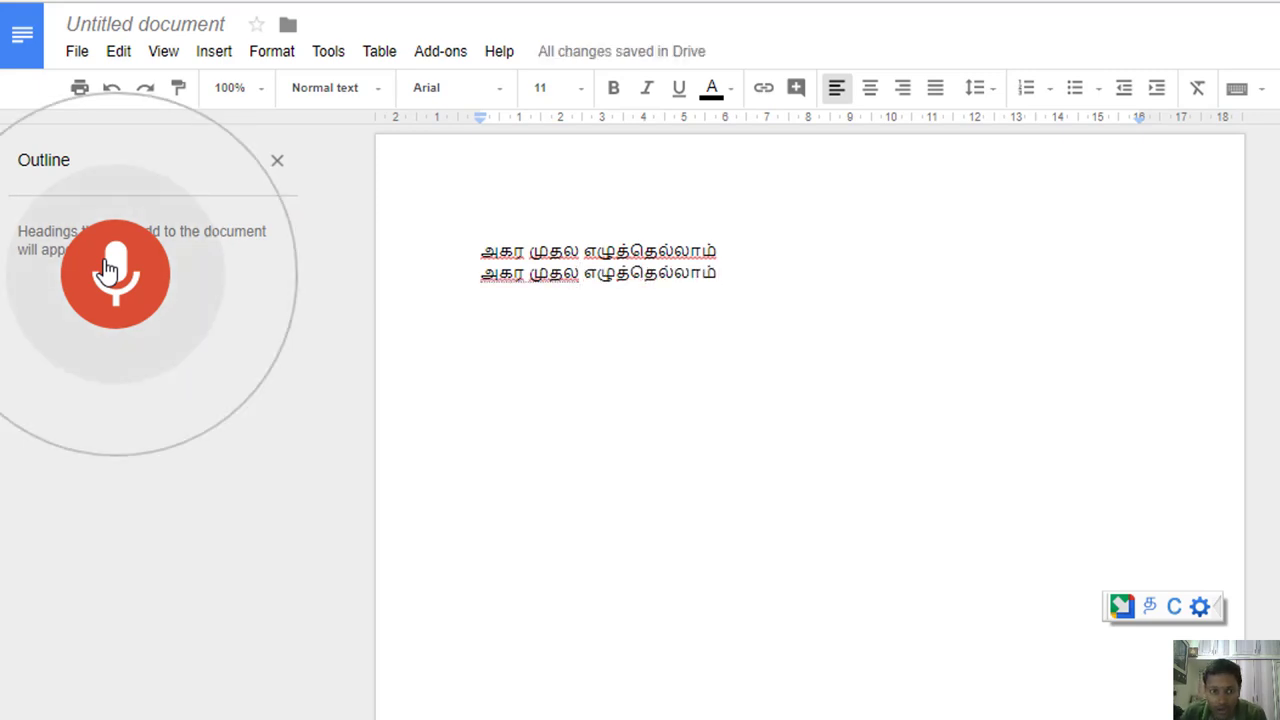
left_click(108, 270)
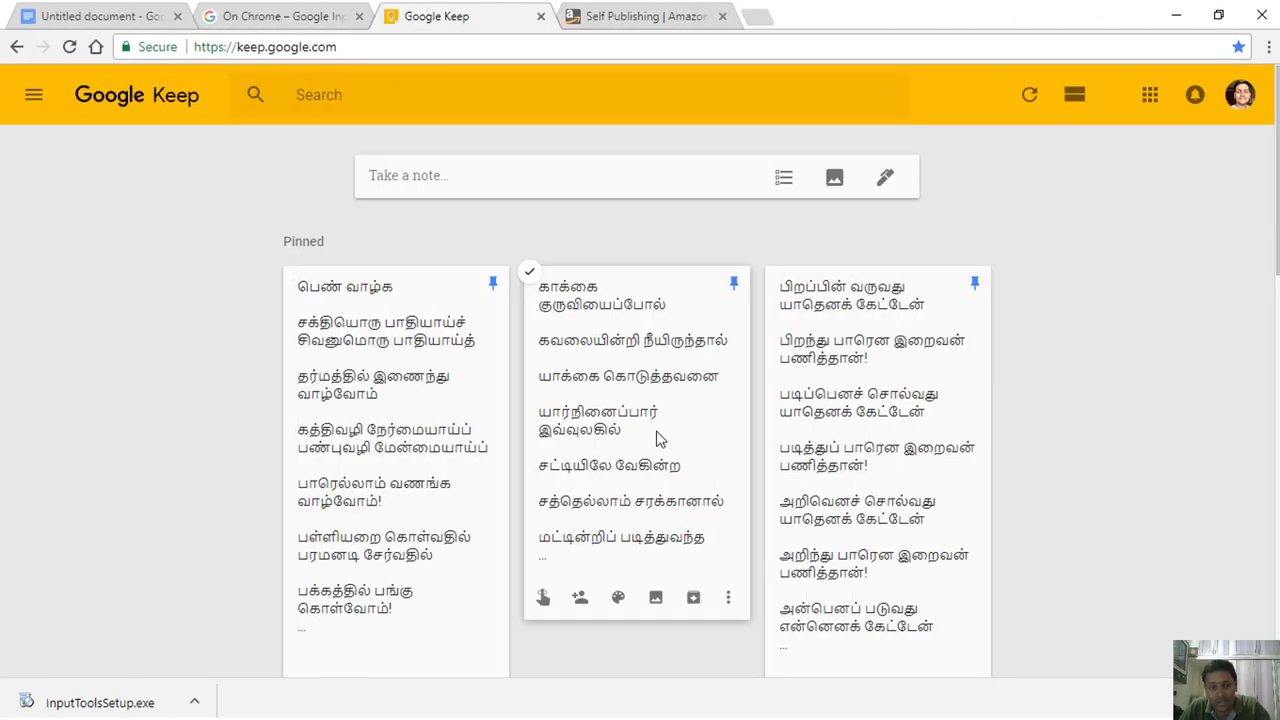
- Return to the Google Docs document, add two blank lines below the dictated verse, and open the Keep notepad
left_click(93, 10)
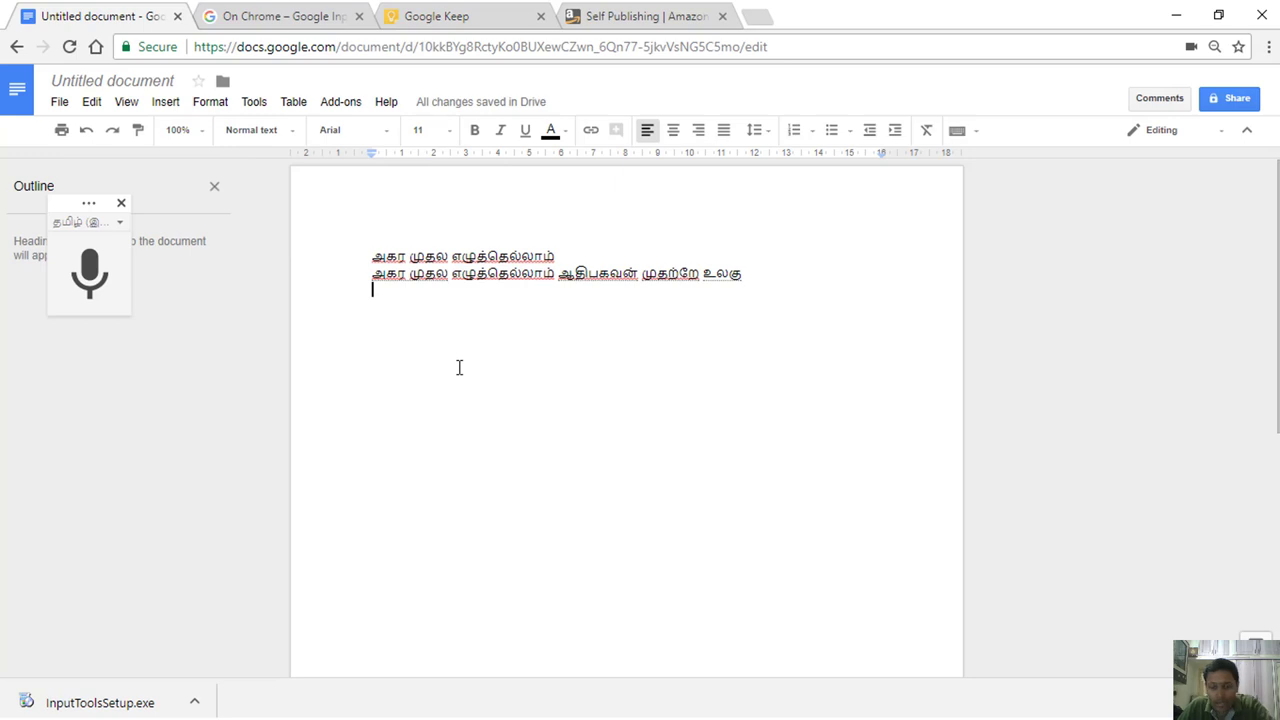
key("Return")
key("Return")
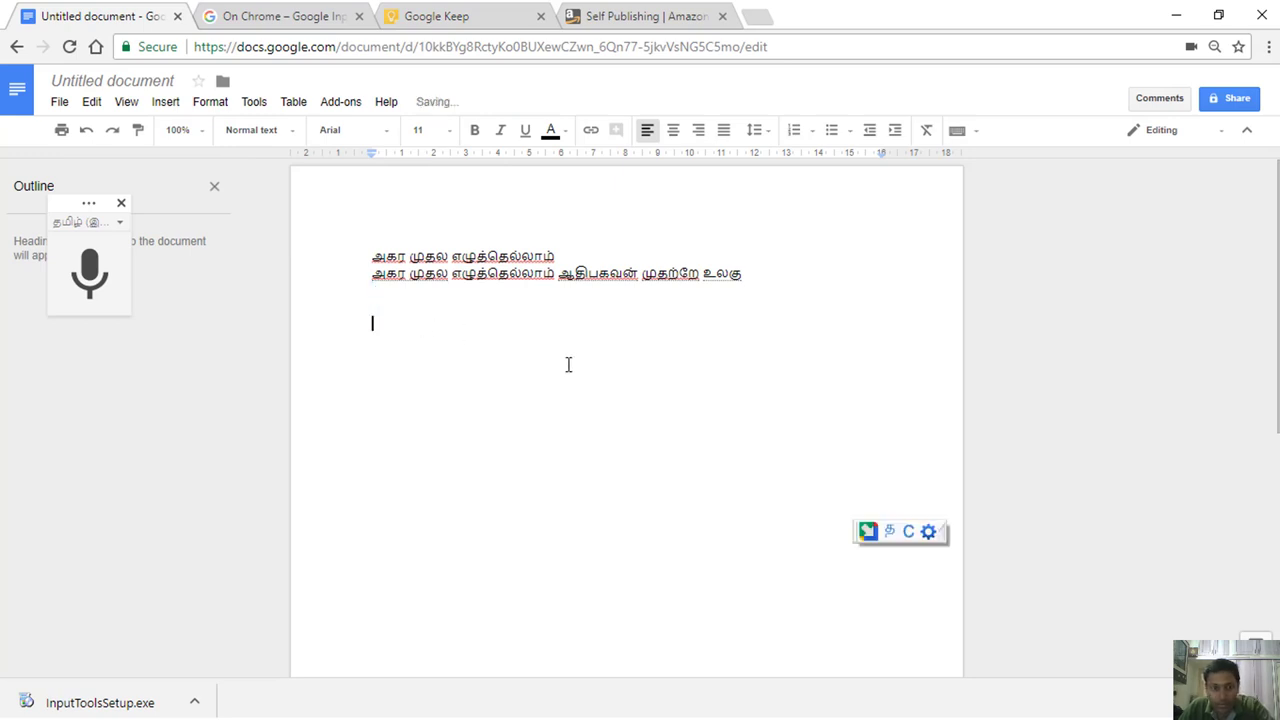
left_click(254, 101)
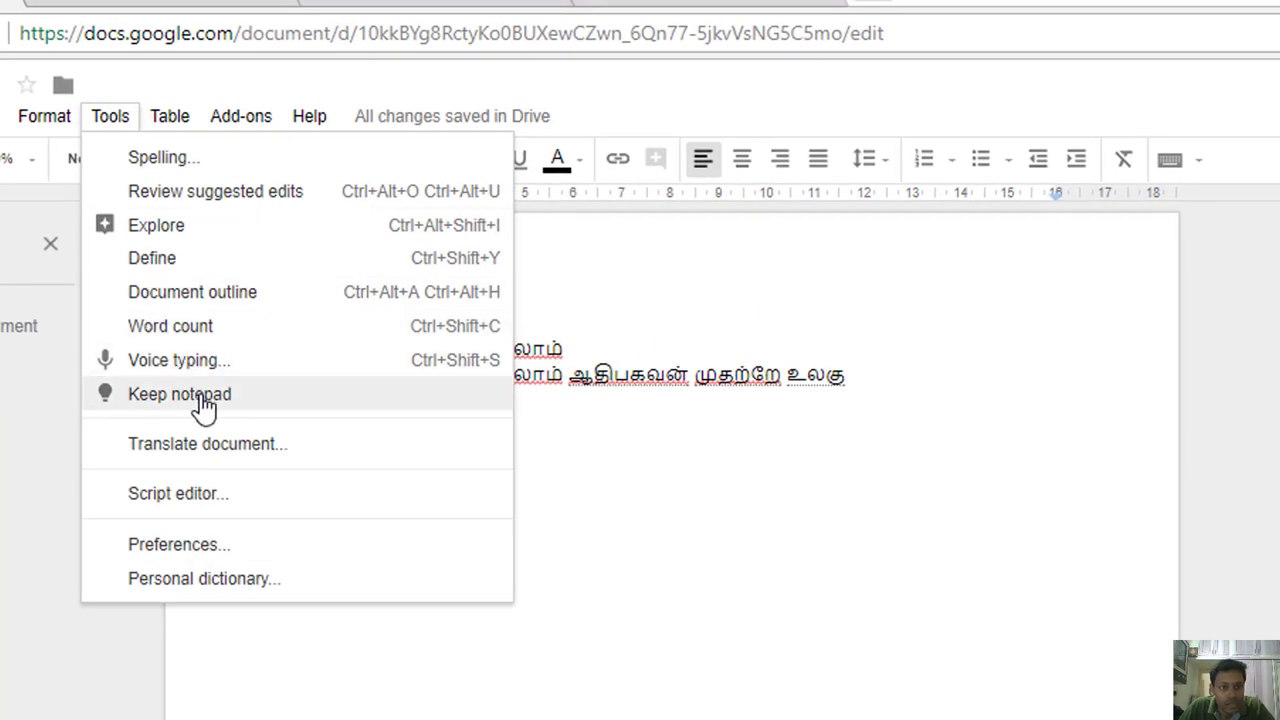
left_click(203, 404)
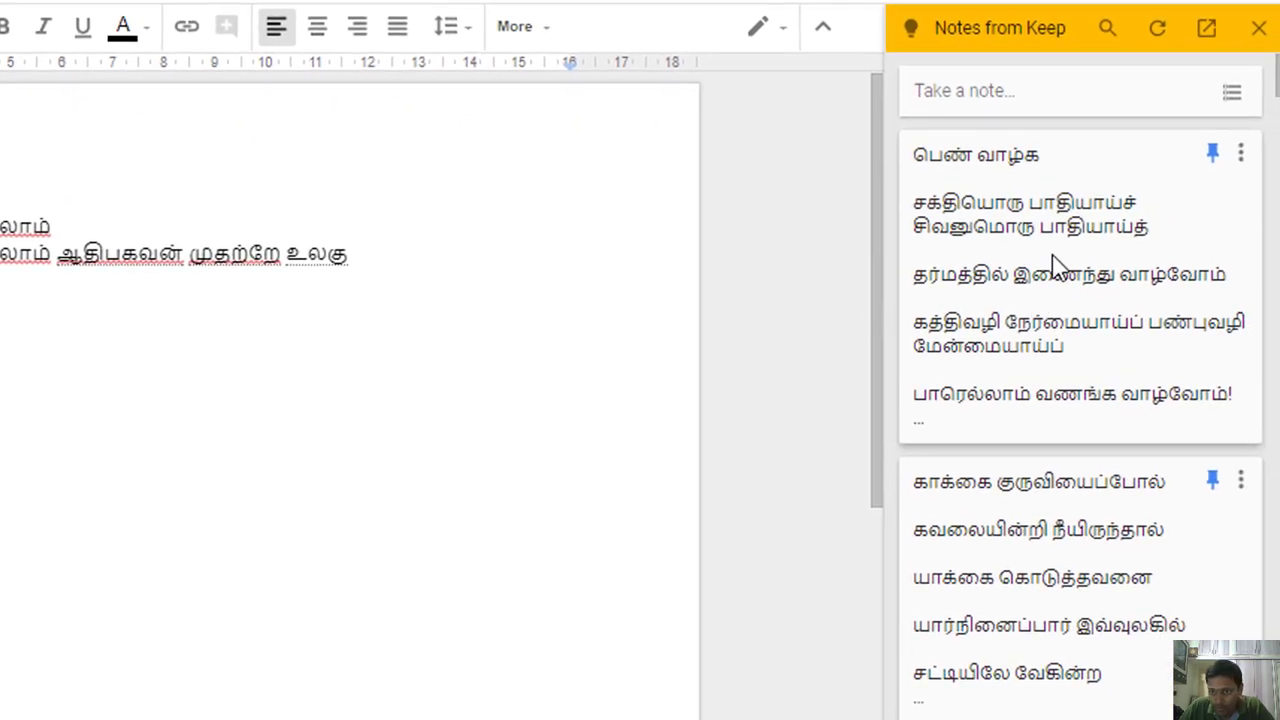
- Add the Keep note beginning "பெண் வாழ்க" to the document below the verse lines
left_click(1240, 155)
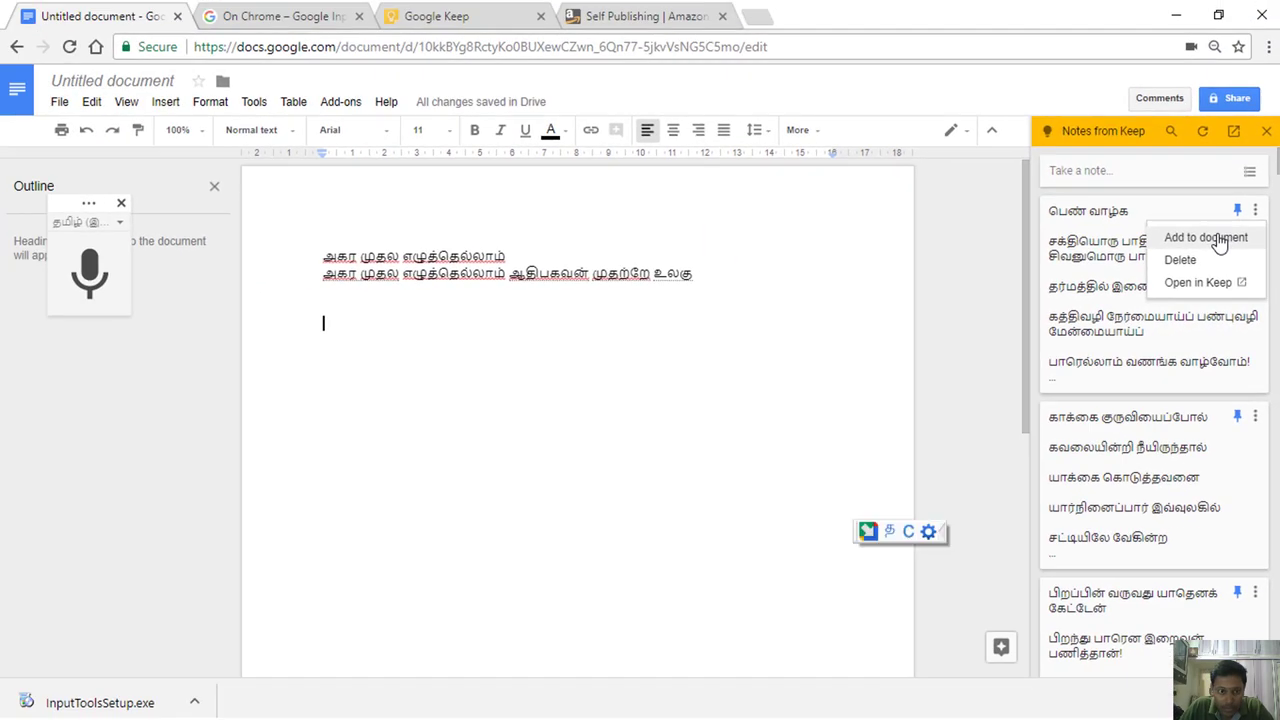
left_click(1190, 196)
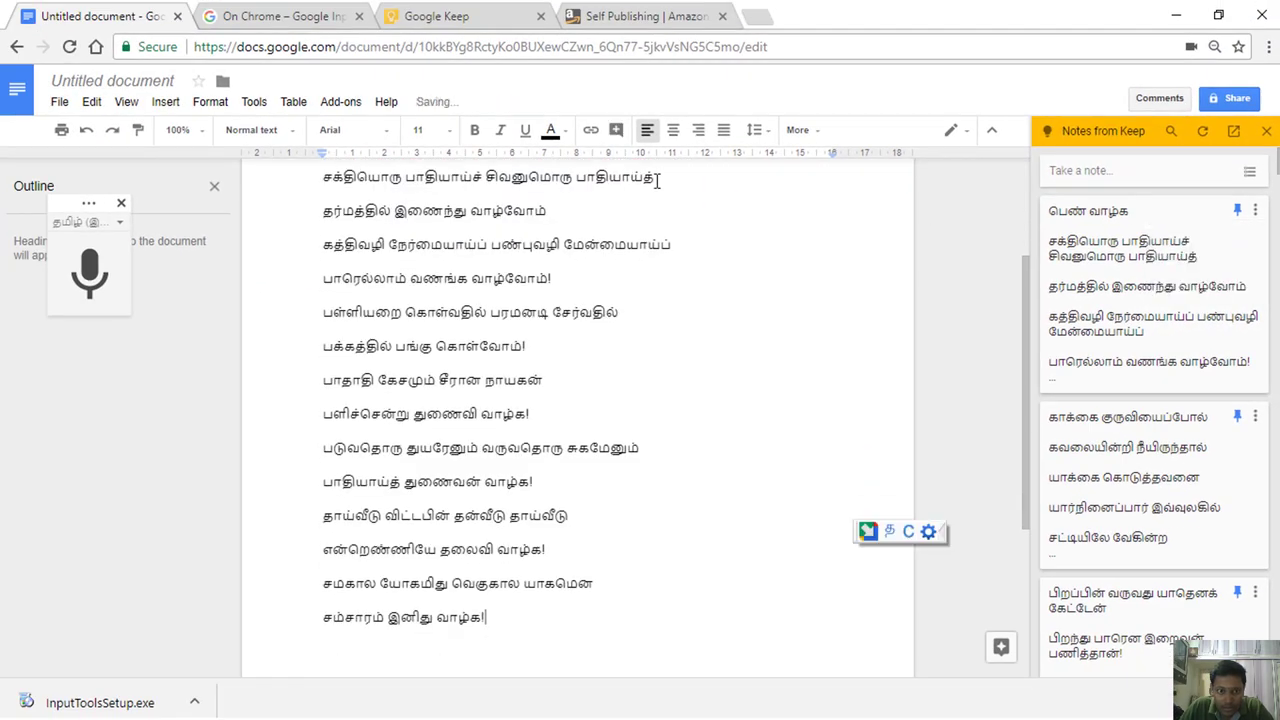
scroll(518, 383, "up", 3)
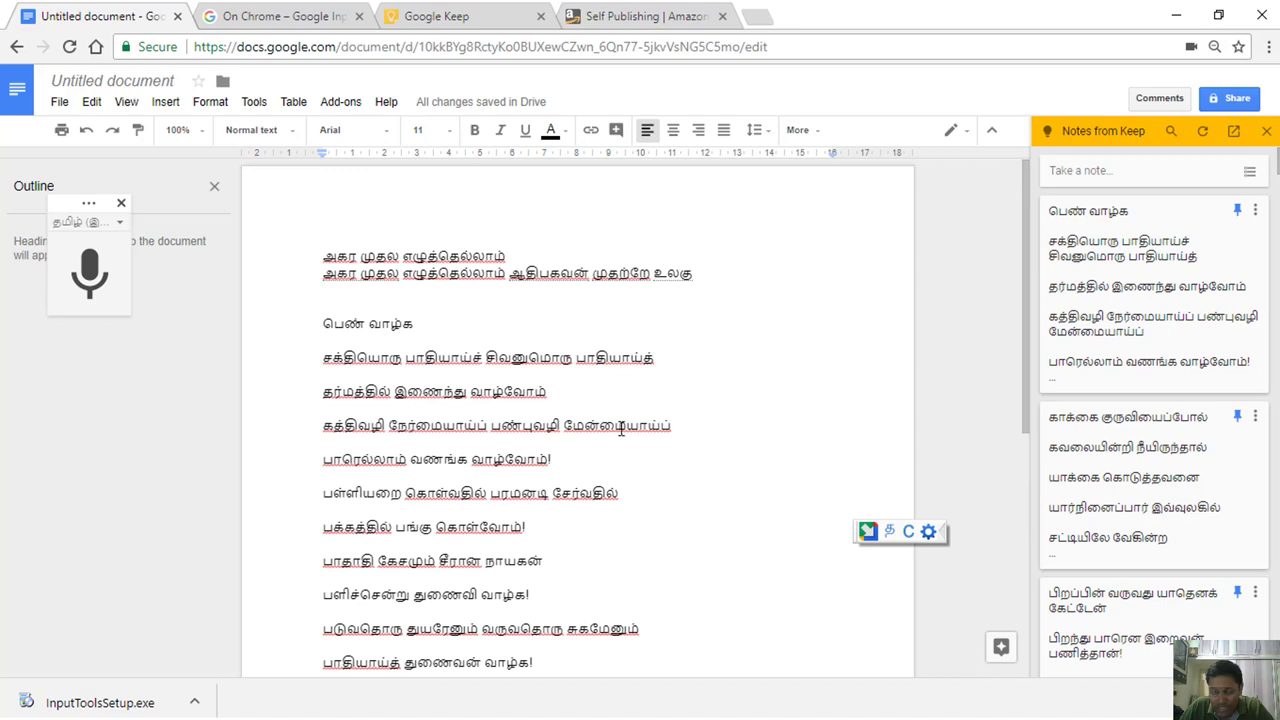
- Start a new line at the end of the document and add the Keep note beginning "காக்கை குருவியைப்போல்" there
key("ctrl+End")
key("Return")
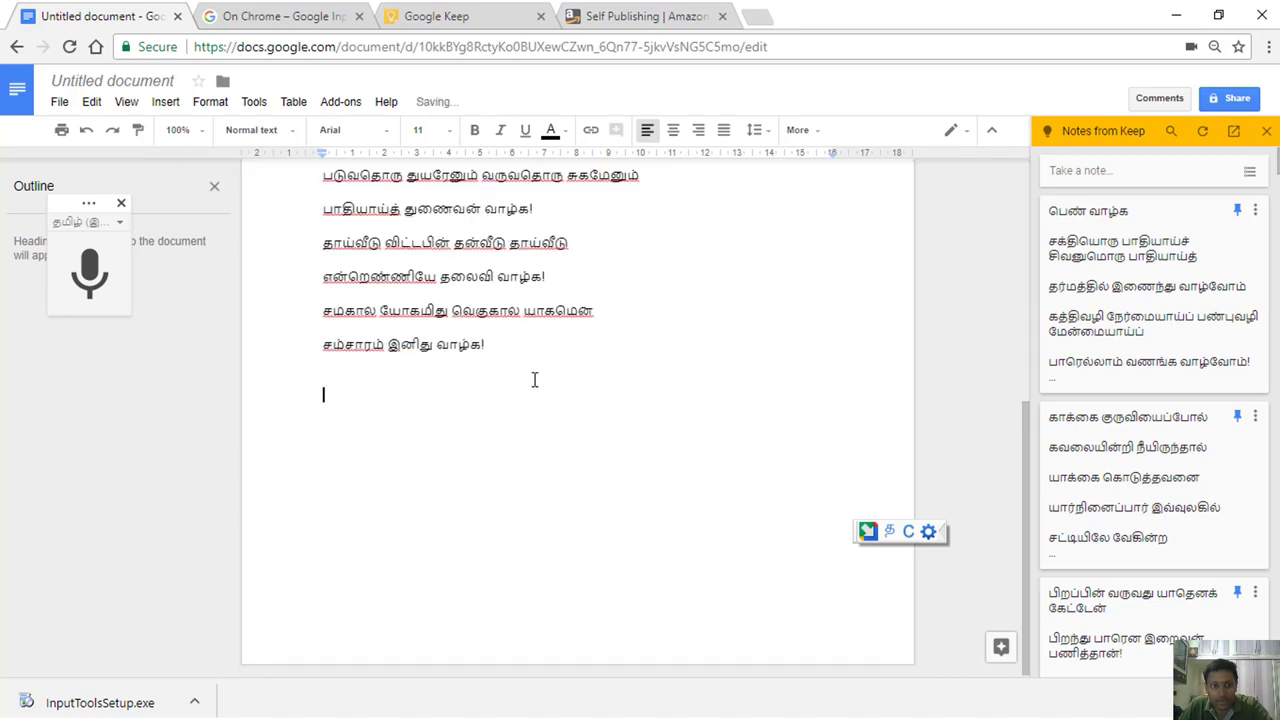
left_click(1257, 420)
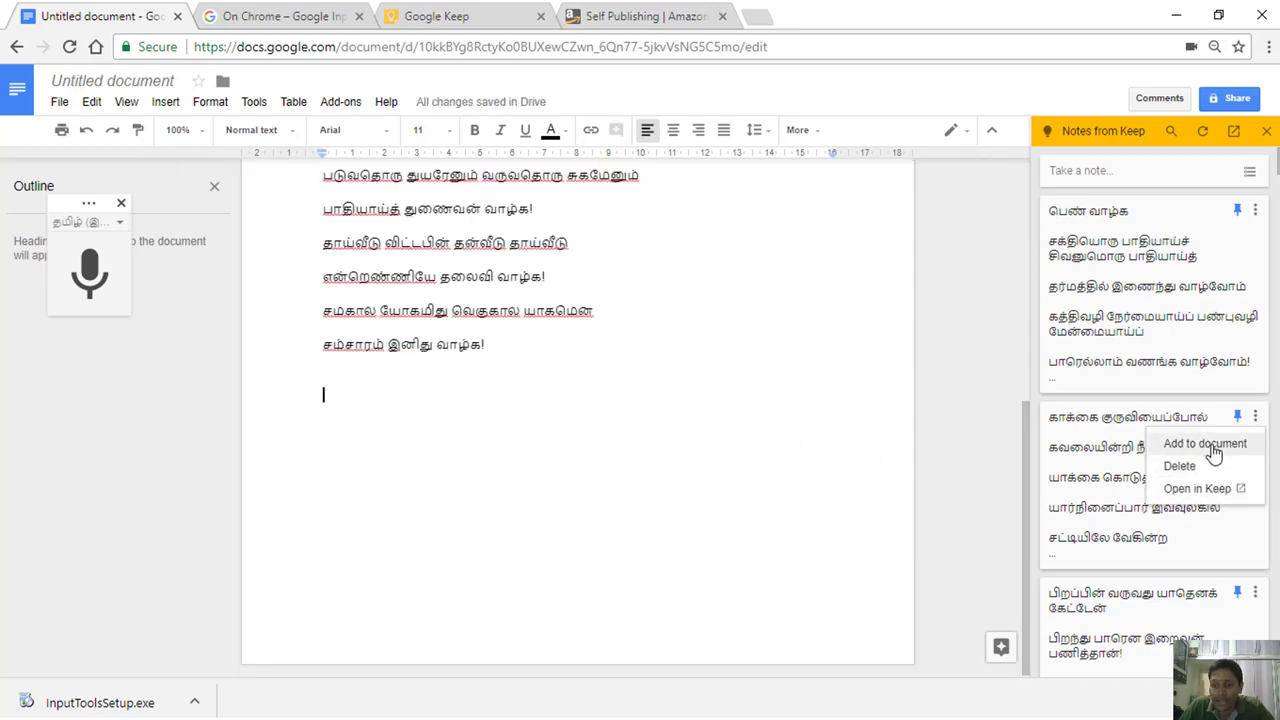
left_click(1206, 445)
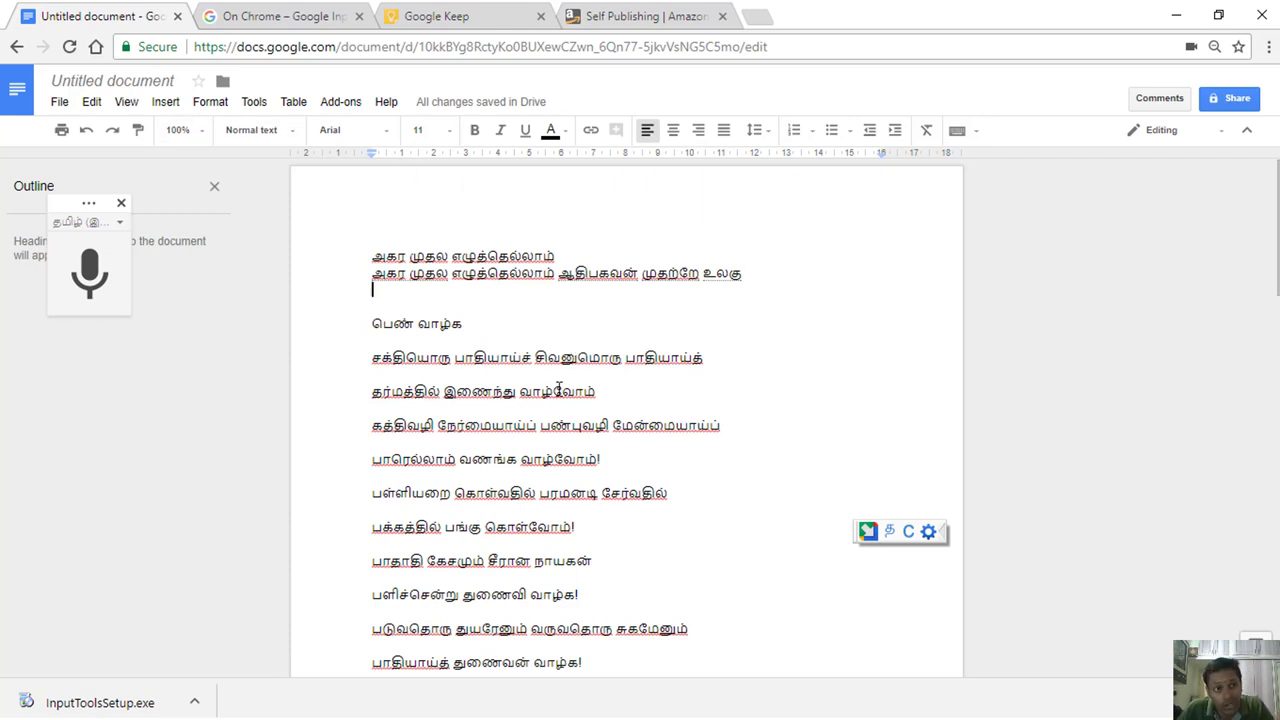
- Download the document in Microsoft Word (.docx) format
left_click(62, 104)
mouse_move(130, 350)
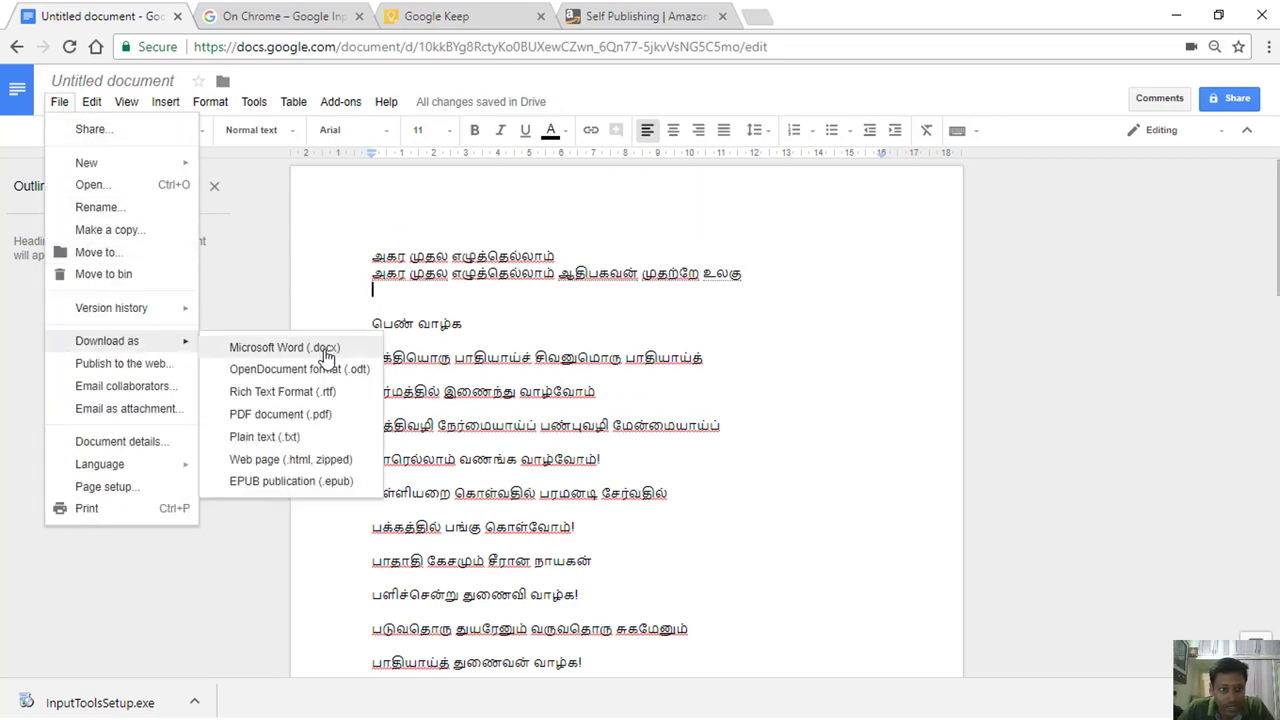
left_click(312, 351)
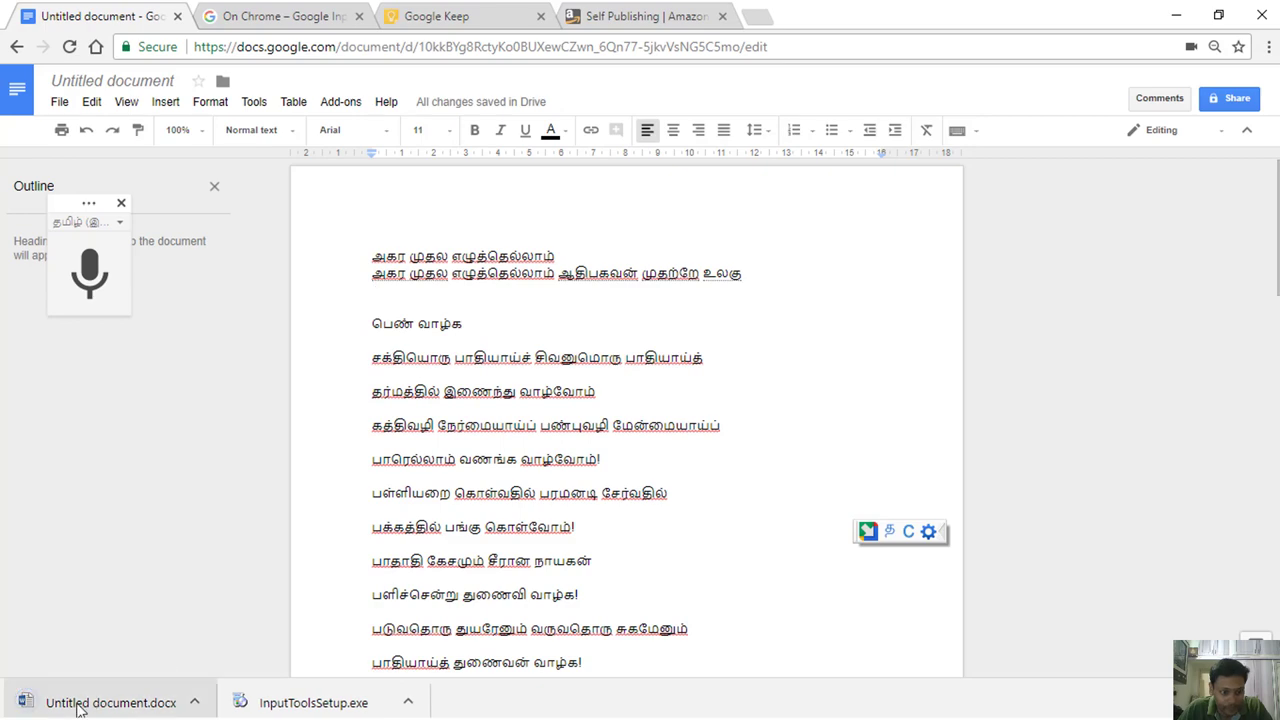
- Open the downloaded "Untitled document.docx" in Microsoft Word, maximize the window, enable editing, and look through the Tamil text
left_click(100, 702)
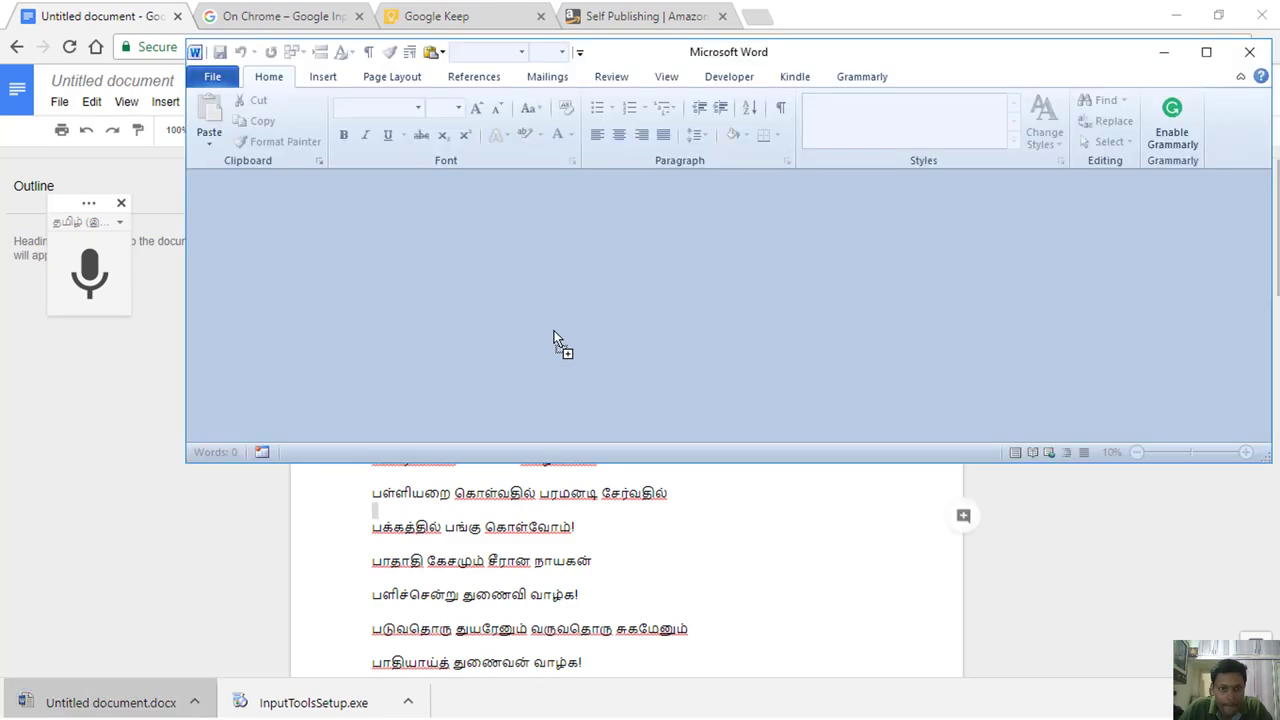
left_click(602, 270)
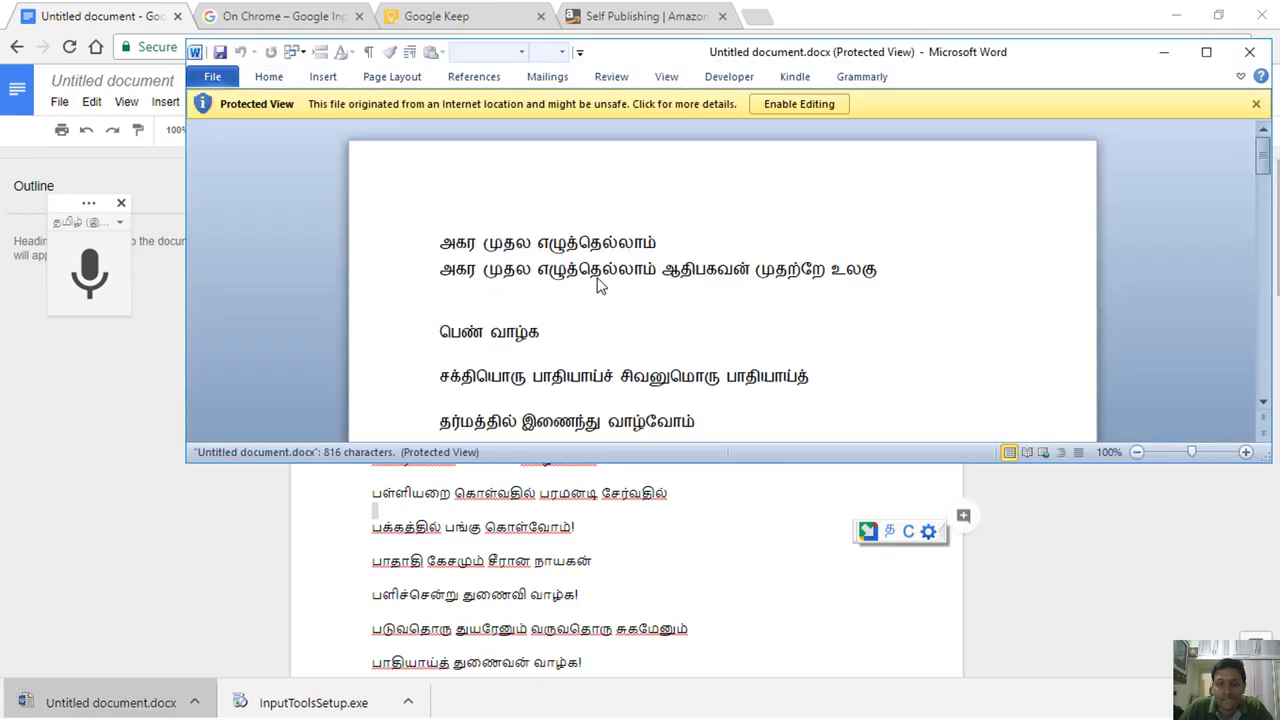
double_click(840, 47)
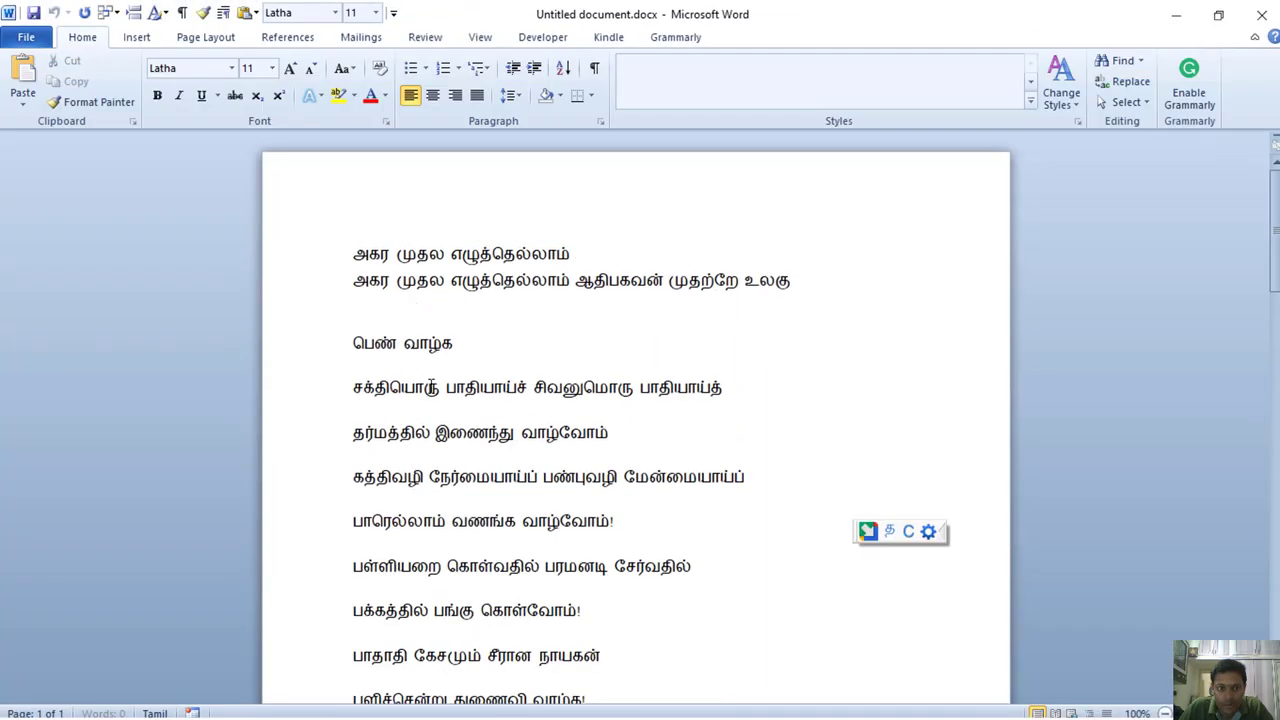
scroll(608, 357, "down", 10)
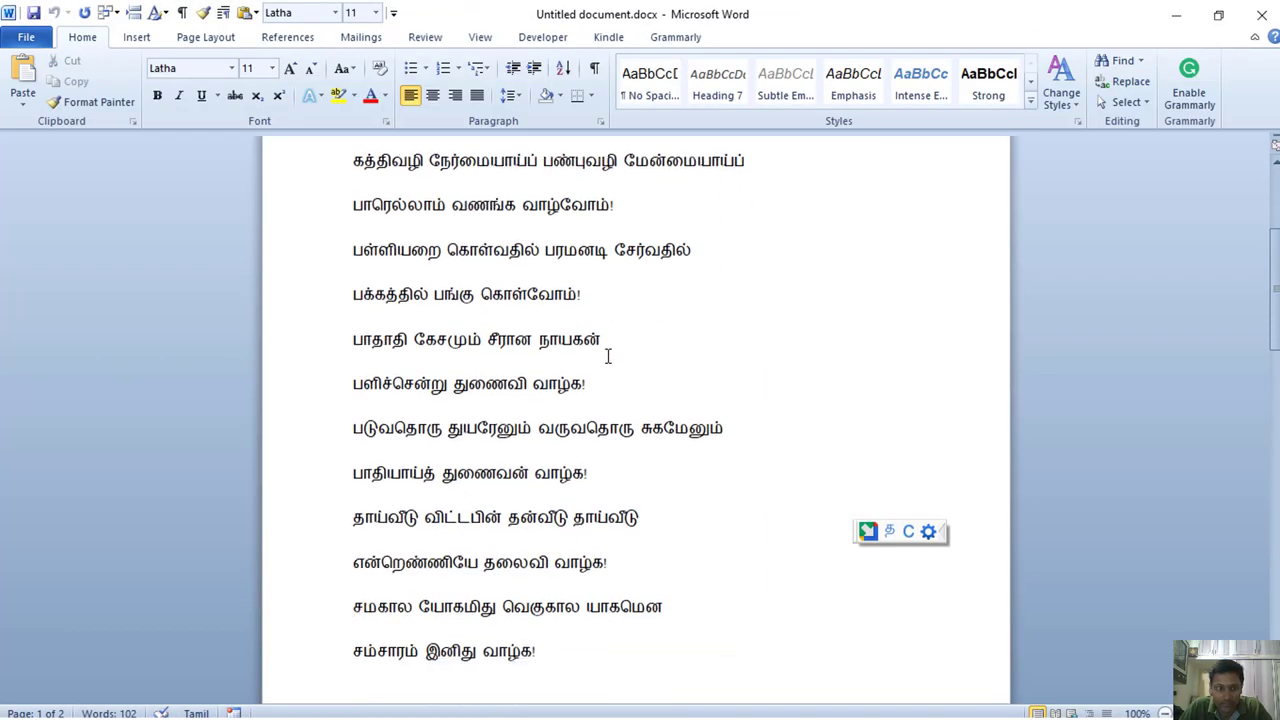
scroll(544, 318, "up", 15)
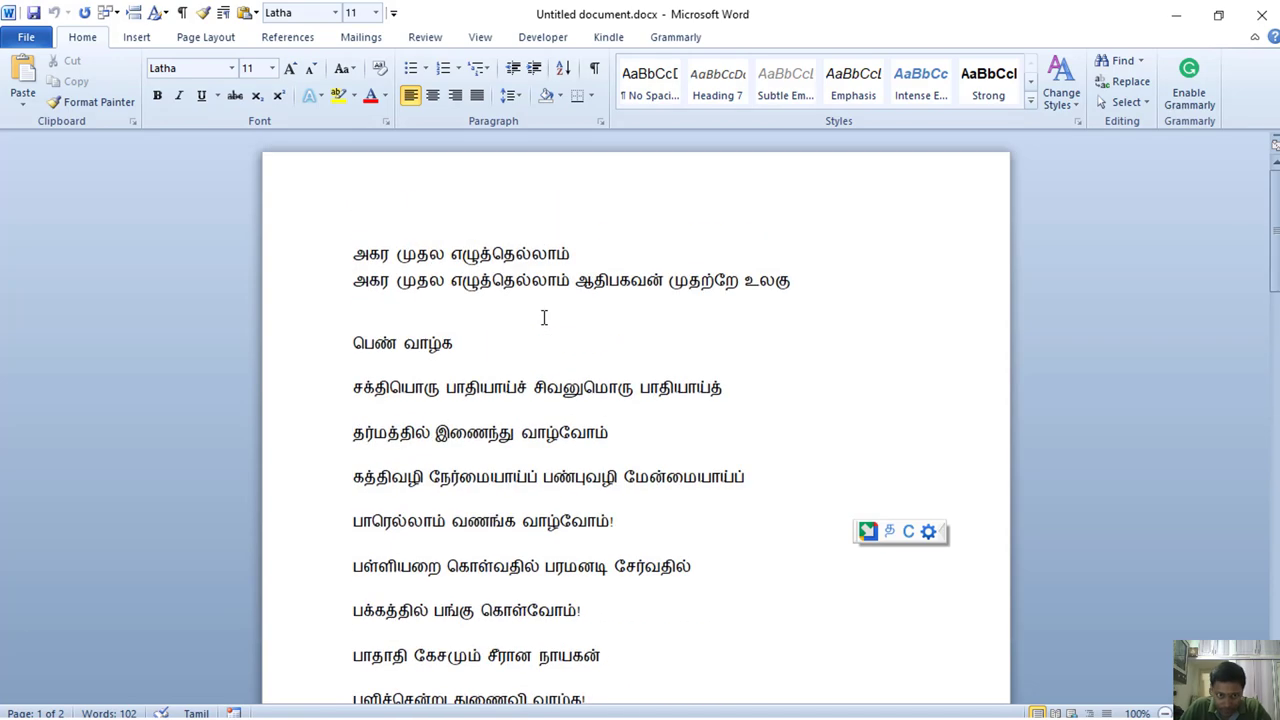
- Minimize Word, place the cursor on the blank line below the two verse lines in Google Docs, and switch to the Kindle Direct Publishing page
left_click(1176, 15)
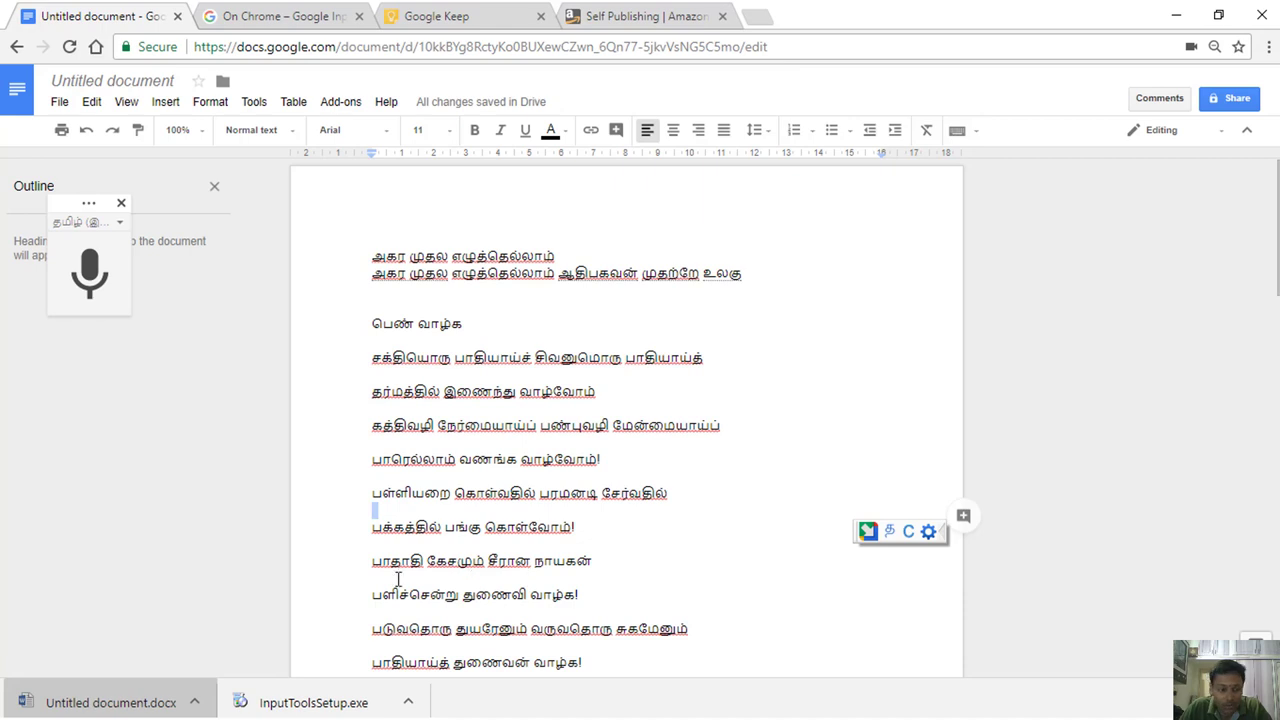
left_click(483, 408)
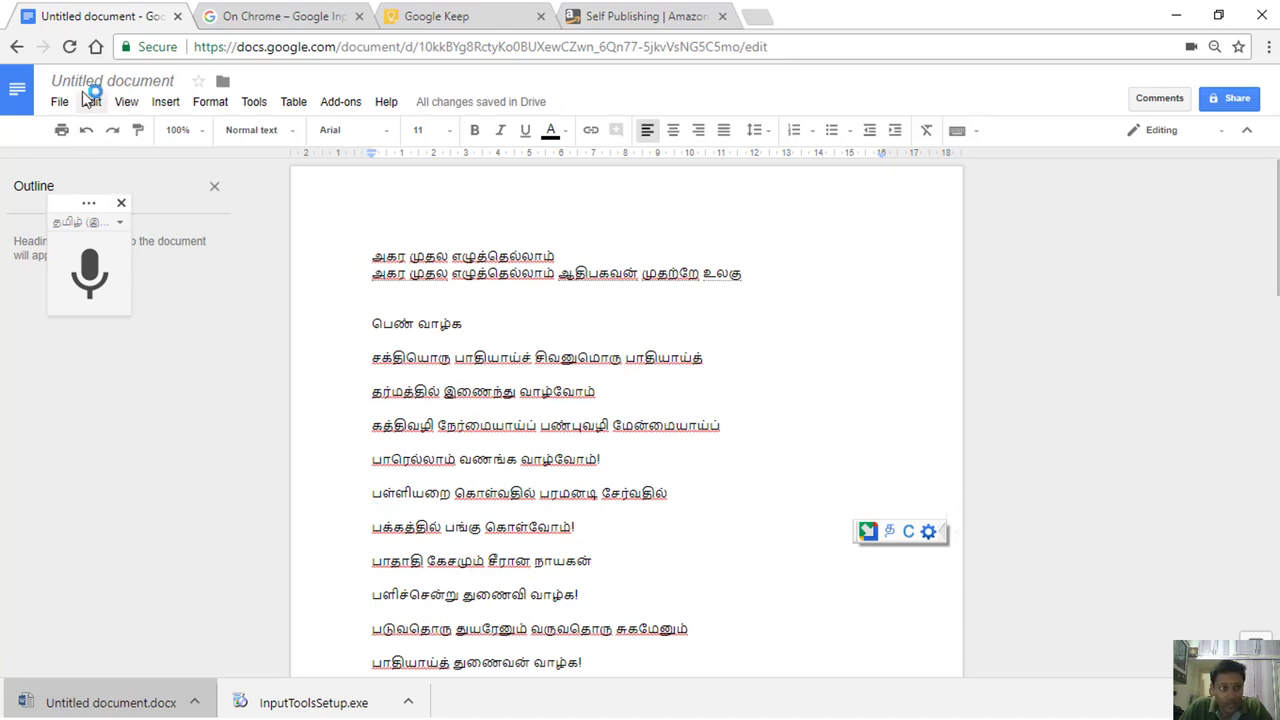
left_click(426, 292)
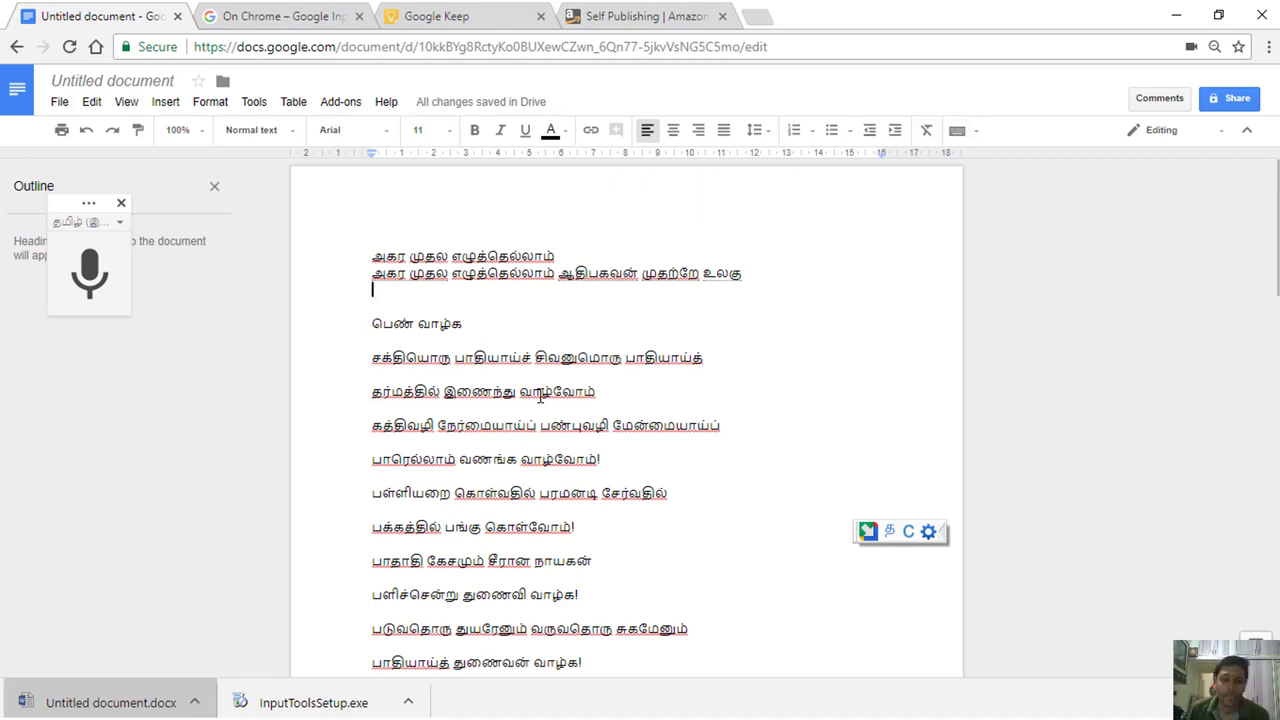
left_click(477, 291)
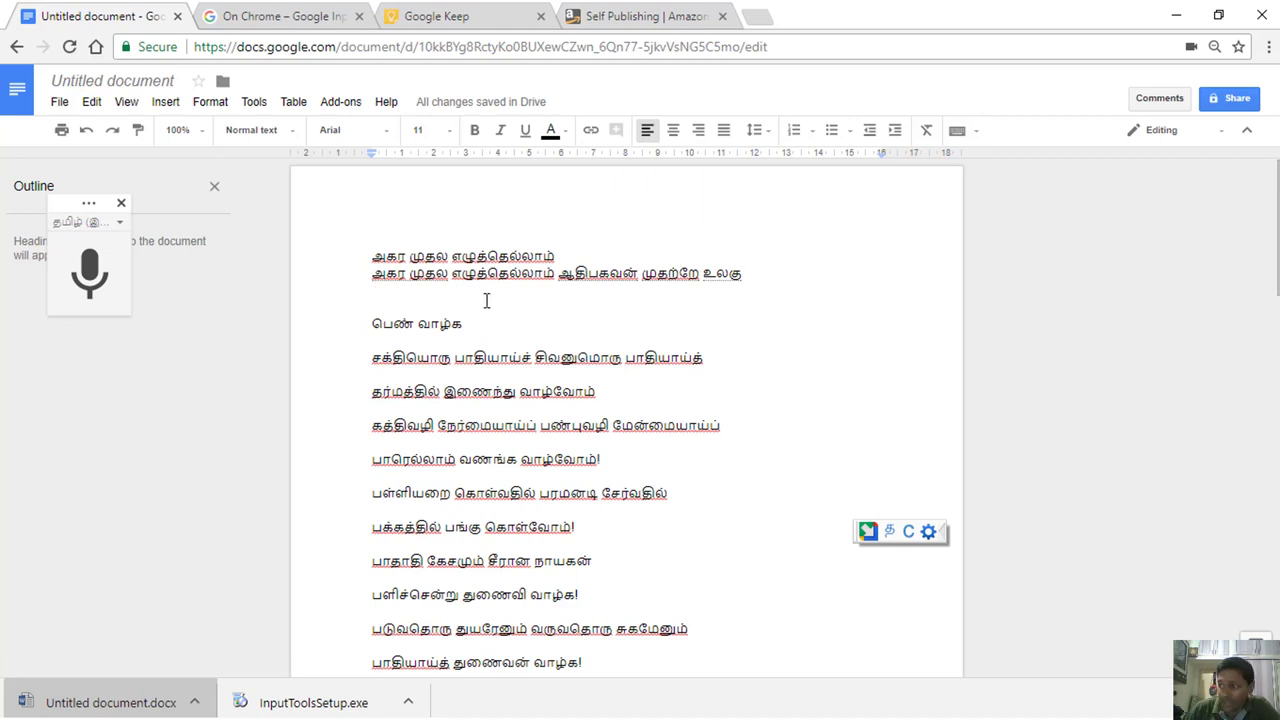
left_click(628, 16)
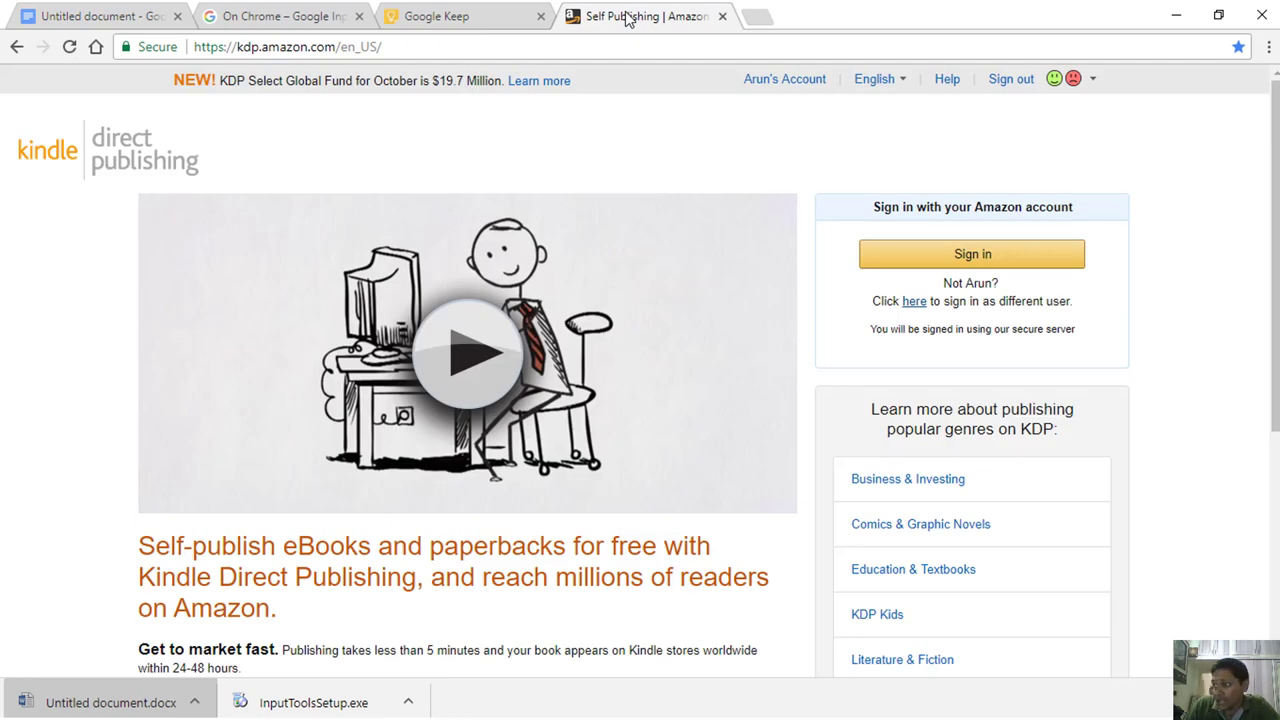